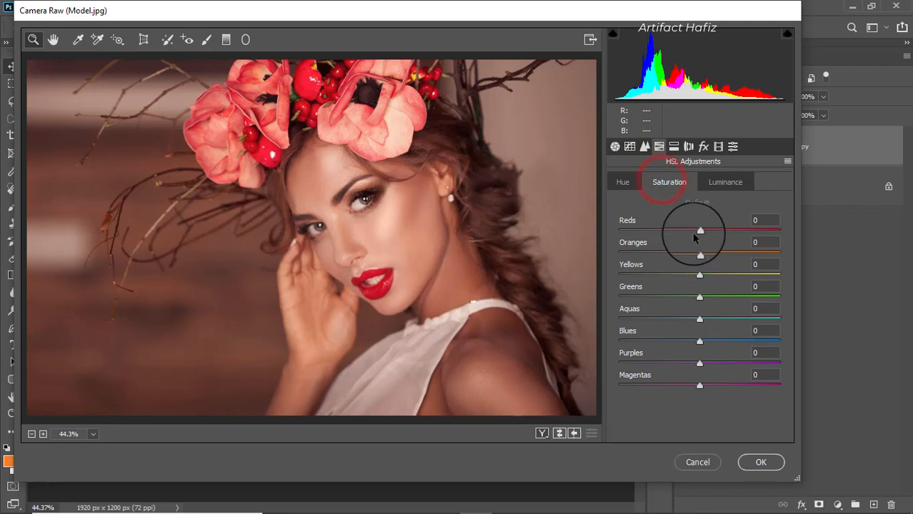
# Set the Reds saturation to -5 and Oranges to -31, apply the Camera Raw filter, and compare before and after
pyautogui.moveTo(700, 253); pyautogui.dragTo(693, 231)
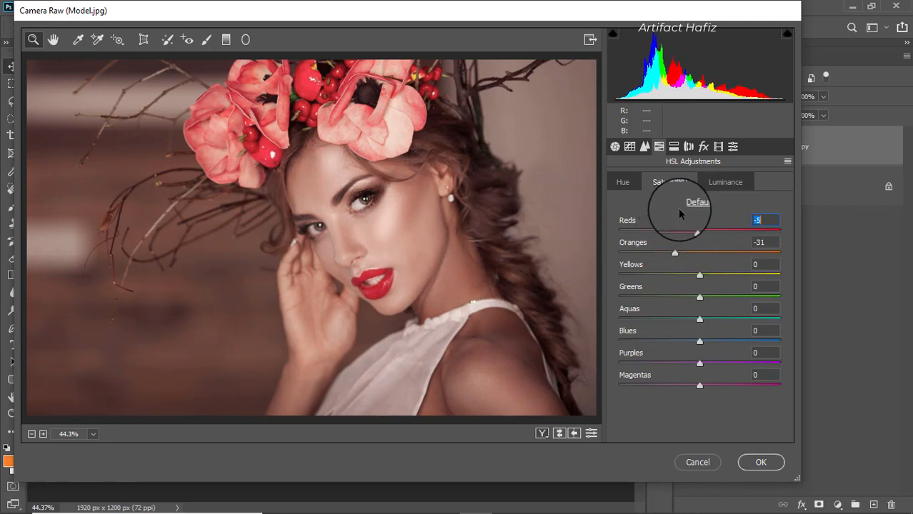
pyautogui.click(760, 463)
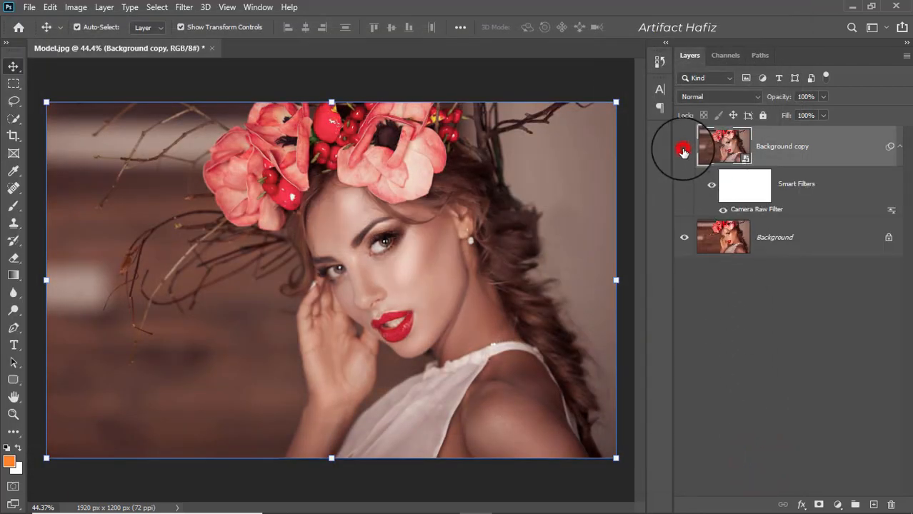
pyautogui.click(683, 150)
pyautogui.click(683, 150)
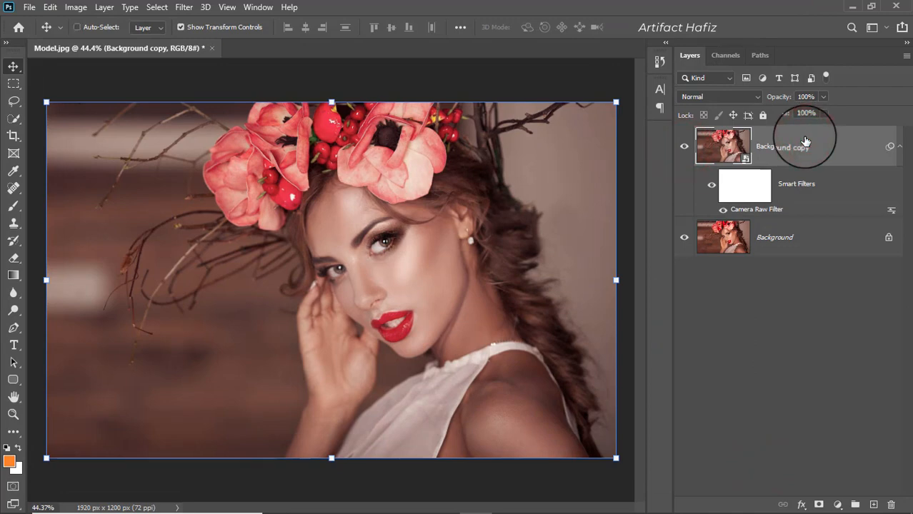
# Add a white layer mask to the Background copy layer
pyautogui.hotkey('ctrl', 'i')
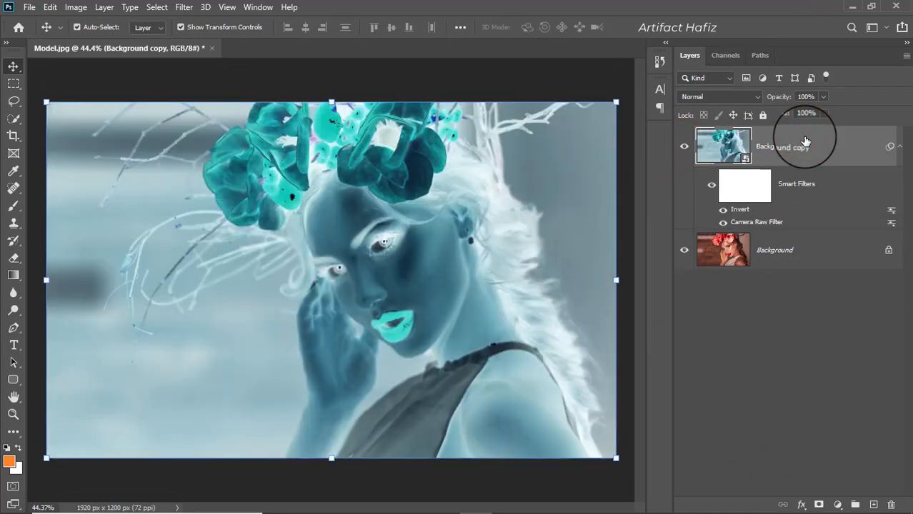
pyautogui.hotkey('ctrl', 'z')
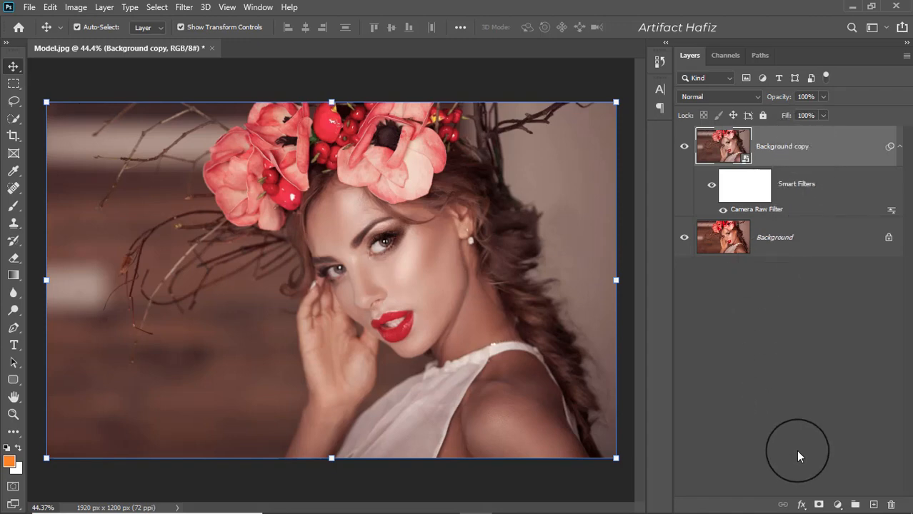
pyautogui.click(817, 505)
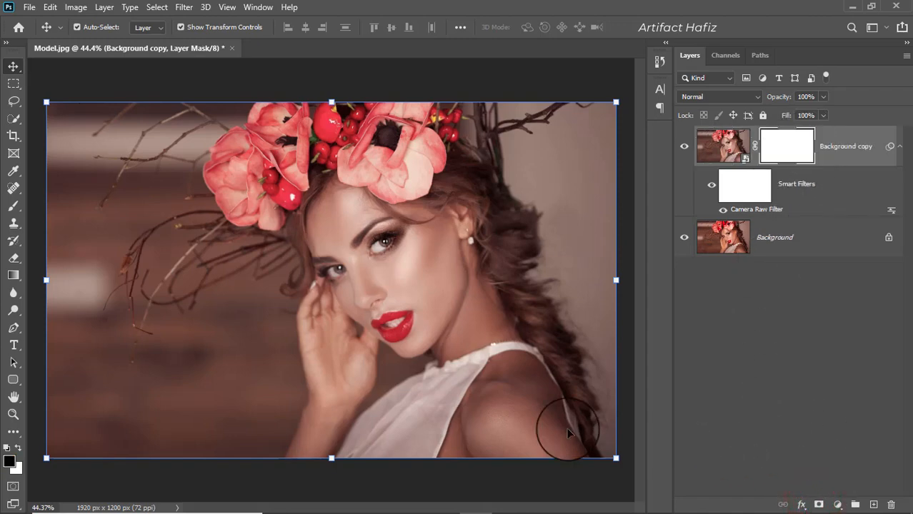
# Set up the Brush tool with a black foreground colour and 100% opacity for painting on the mask
pyautogui.press('x')
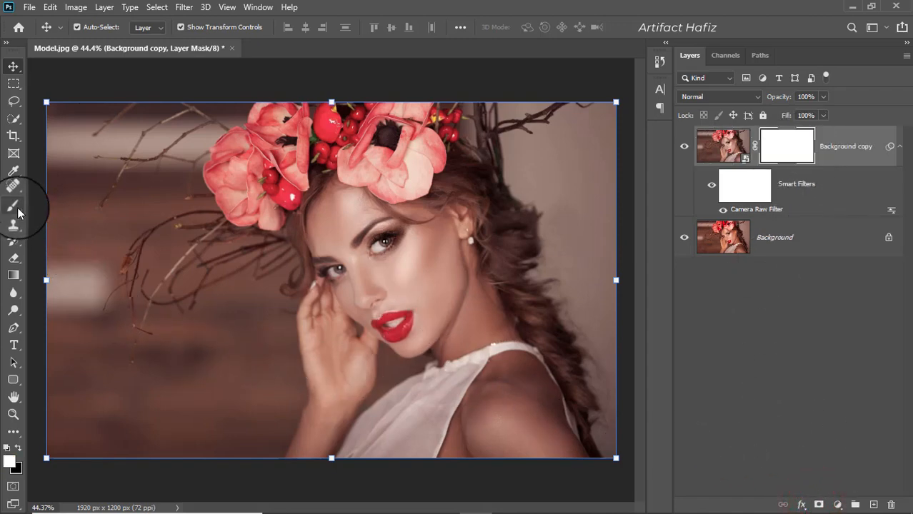
pyautogui.click(16, 207)
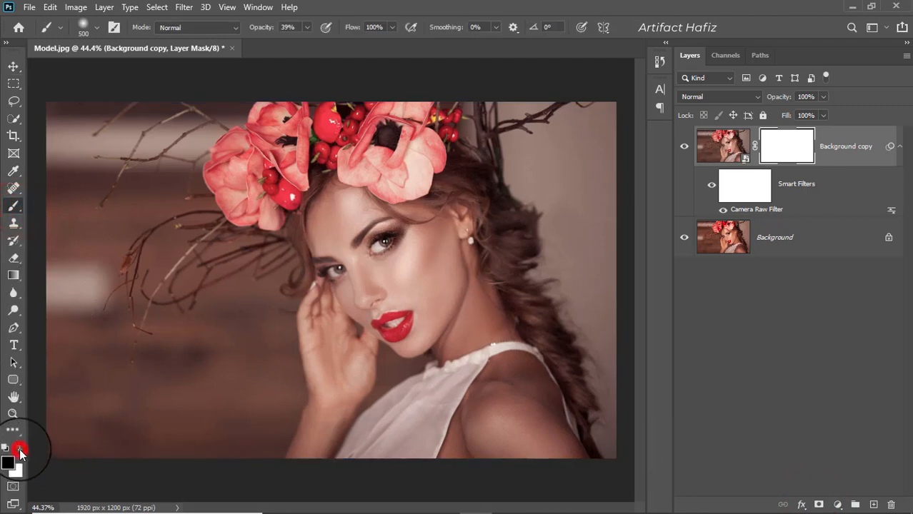
pyautogui.click(305, 28)
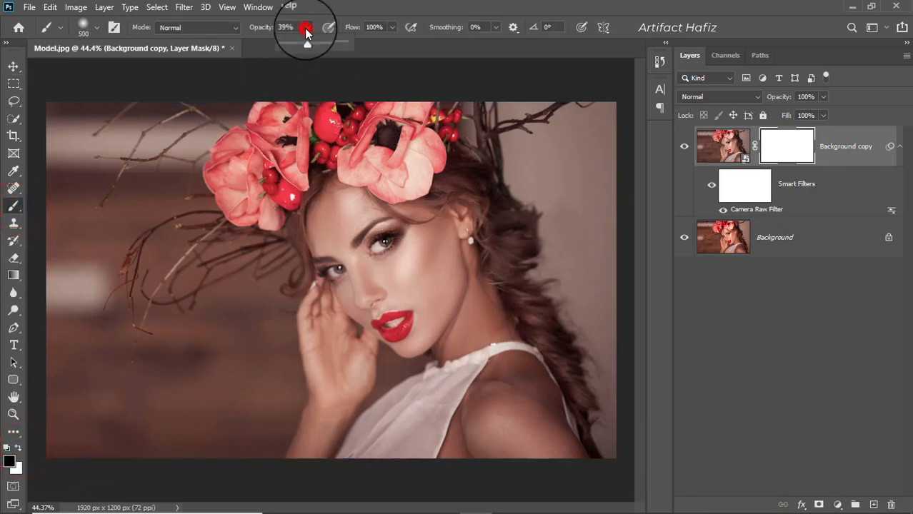
pyautogui.moveTo(306, 43); pyautogui.dragTo(355, 40)
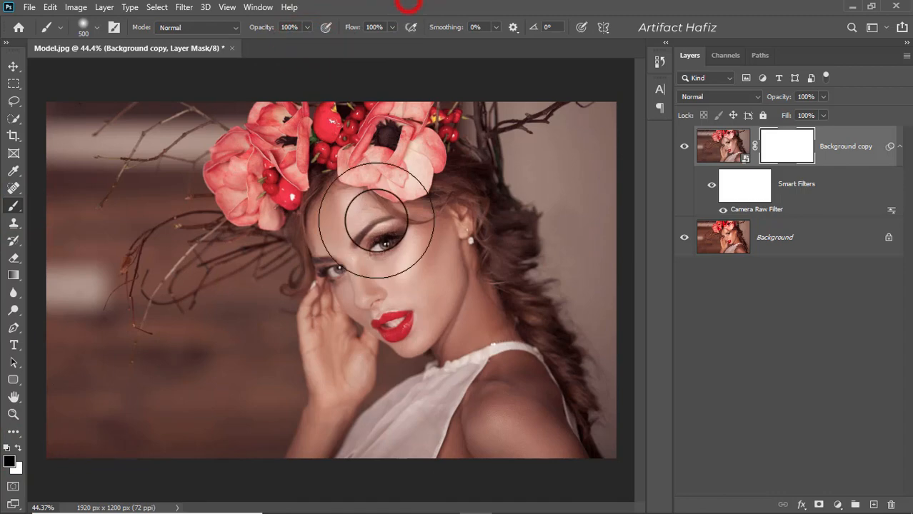
# Paint black on the layer mask over the model's face, hand, neck and shoulder with a brush of size 175
pyautogui.scroll(2, 366, 235)
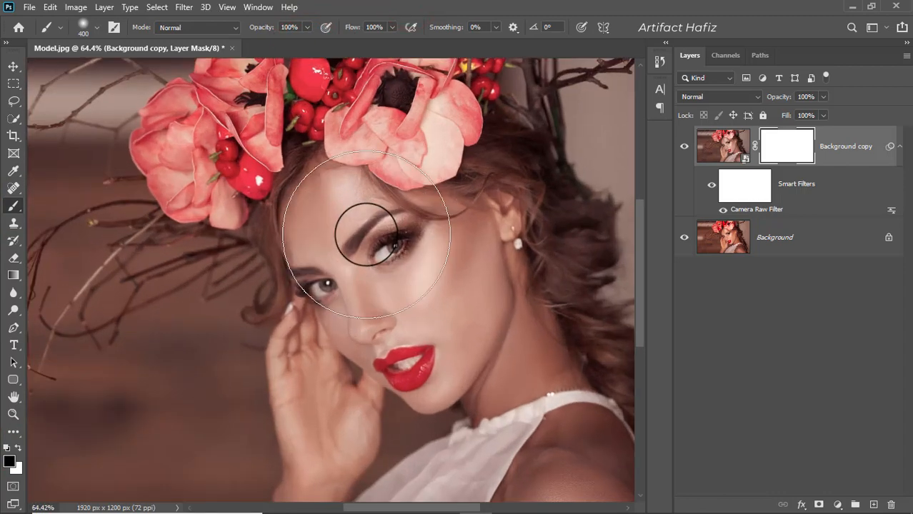
pyautogui.press('[')
pyautogui.press('[')
pyautogui.press('[')
pyautogui.press('[')
pyautogui.press('[')
pyautogui.press('[')
pyautogui.moveTo(322, 183)
pyautogui.mouseDown()
pyautogui.moveTo(304, 256)
pyautogui.moveTo(324, 192)
pyautogui.moveTo(341, 325)
pyautogui.moveTo(318, 213)
pyautogui.moveTo(353, 206)
pyautogui.moveTo(369, 306)
pyautogui.moveTo(355, 200)
pyautogui.moveTo(412, 221)
pyautogui.moveTo(417, 320)
pyautogui.moveTo(433, 188)
pyautogui.moveTo(478, 319)
pyautogui.moveTo(480, 218)
pyautogui.moveTo(514, 198)
pyautogui.mouseUp()
pyautogui.moveTo(508, 306)
pyautogui.mouseDown()
pyautogui.moveTo(490, 288)
pyautogui.moveTo(441, 128)
pyautogui.mouseUp()
pyautogui.moveTo(346, 134)
pyautogui.mouseDown()
pyautogui.moveTo(346, 146)
pyautogui.moveTo(415, 190)
pyautogui.moveTo(343, 150)
pyautogui.mouseUp()
pyautogui.moveTo(281, 190)
pyautogui.mouseDown()
pyautogui.moveTo(264, 296)
pyautogui.moveTo(262, 147)
pyautogui.moveTo(265, 275)
pyautogui.moveTo(249, 379)
pyautogui.moveTo(241, 373)
pyautogui.moveTo(233, 406)
pyautogui.moveTo(306, 208)
pyautogui.moveTo(282, 311)
pyautogui.moveTo(273, 151)
pyautogui.moveTo(302, 207)
pyautogui.moveTo(315, 160)
pyautogui.moveTo(418, 96)
pyautogui.moveTo(489, 212)
pyautogui.moveTo(512, 270)
pyautogui.moveTo(563, 265)
pyautogui.moveTo(471, 289)
pyautogui.moveTo(567, 340)
pyautogui.moveTo(516, 345)
pyautogui.moveTo(481, 193)
pyautogui.moveTo(450, 168)
pyautogui.moveTo(407, 153)
pyautogui.moveTo(385, 193)
pyautogui.moveTo(375, 158)
pyautogui.moveTo(351, 153)
pyautogui.moveTo(370, 151)
pyautogui.moveTo(361, 290)
pyautogui.mouseUp()
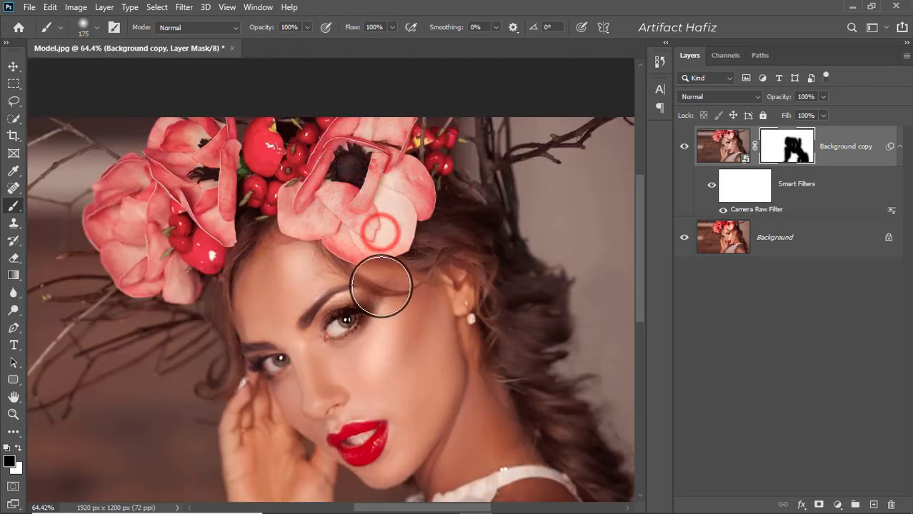
# Extend the black mask painting over the flowers and hair, ending with brush size 250, and compare the layer before and after
pyautogui.scroll(-2, 379, 261)
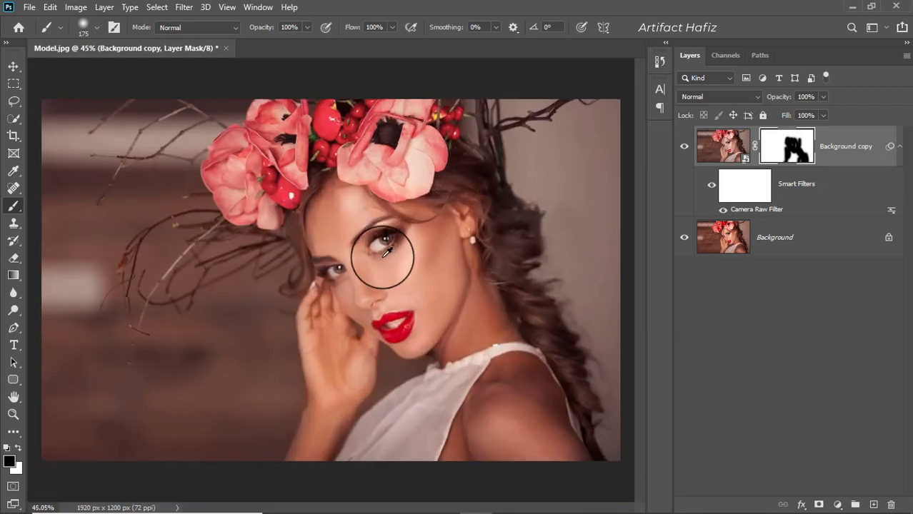
pyautogui.press(']')
pyautogui.press(']')
pyautogui.press(']')
pyautogui.press(']')
pyautogui.moveTo(292, 162)
pyautogui.mouseDown()
pyautogui.moveTo(411, 143)
pyautogui.moveTo(387, 134)
pyautogui.moveTo(402, 198)
pyautogui.moveTo(400, 135)
pyautogui.moveTo(418, 154)
pyautogui.moveTo(416, 132)
pyautogui.moveTo(418, 186)
pyautogui.moveTo(449, 168)
pyautogui.moveTo(492, 238)
pyautogui.moveTo(539, 358)
pyautogui.moveTo(513, 291)
pyautogui.mouseUp()
pyautogui.press('[')
pyautogui.press('[')
pyautogui.moveTo(520, 302)
pyautogui.mouseDown()
pyautogui.moveTo(569, 423)
pyautogui.moveTo(555, 386)
pyautogui.mouseUp()
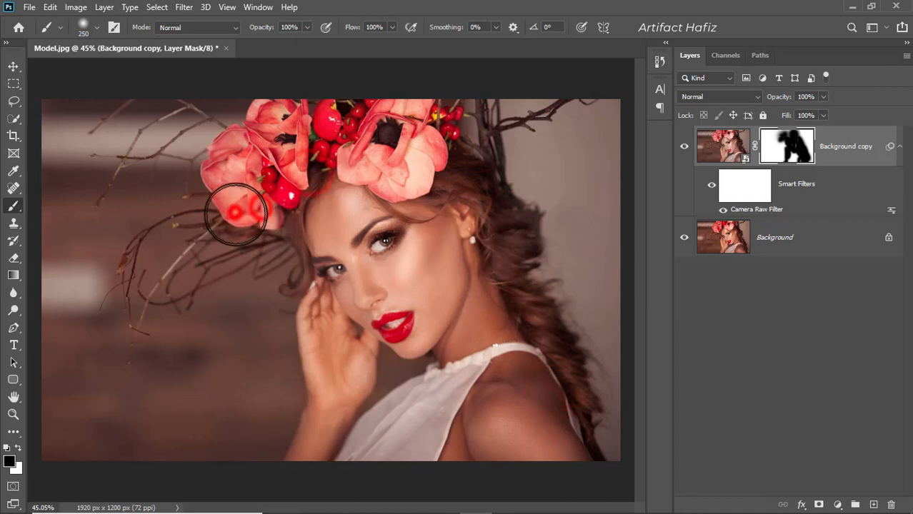
pyautogui.moveTo(230, 210)
pyautogui.mouseDown()
pyautogui.moveTo(288, 237)
pyautogui.moveTo(320, 236)
pyautogui.moveTo(343, 253)
pyautogui.moveTo(340, 278)
pyautogui.moveTo(350, 257)
pyautogui.moveTo(387, 245)
pyautogui.mouseUp()
pyautogui.moveTo(414, 187); pyautogui.dragTo(408, 189)
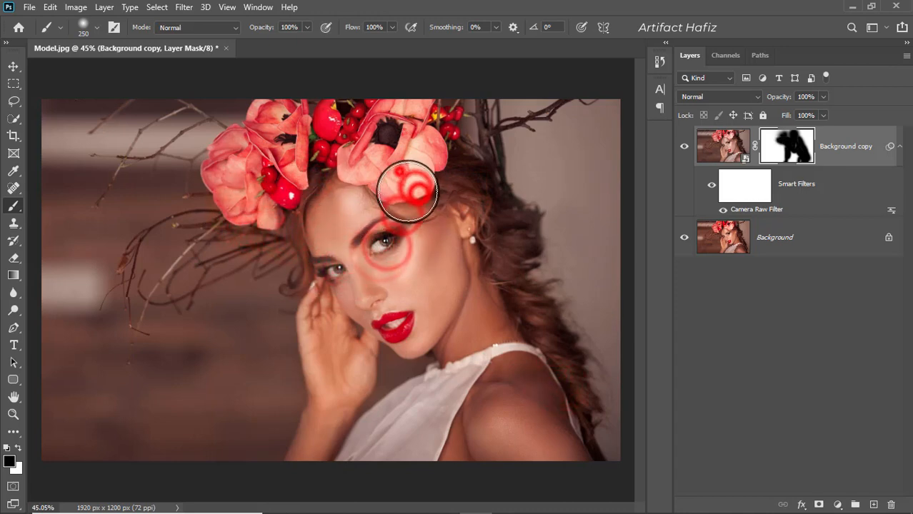
pyautogui.click(688, 145)
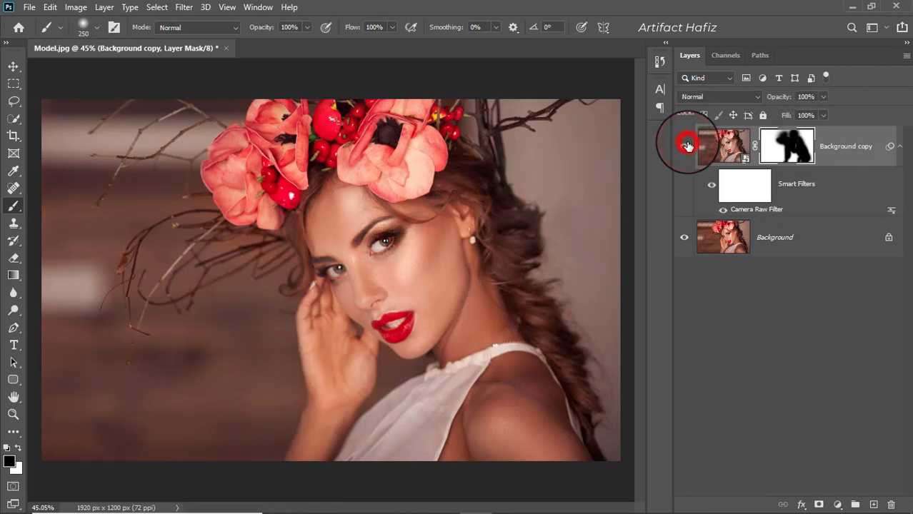
pyautogui.click(687, 146)
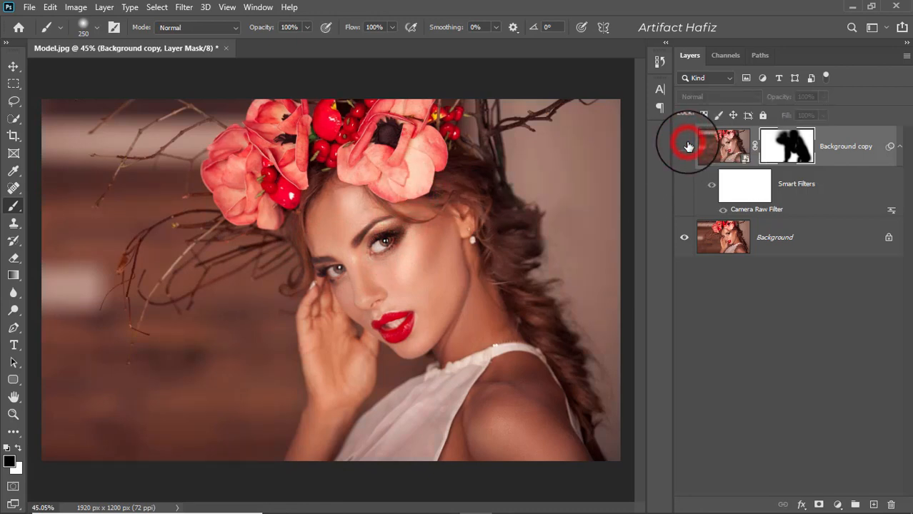
# Add a Color Lookup adjustment layer above Background copy using the Crisp_Warm.look 3D LUT
pyautogui.click(847, 153)
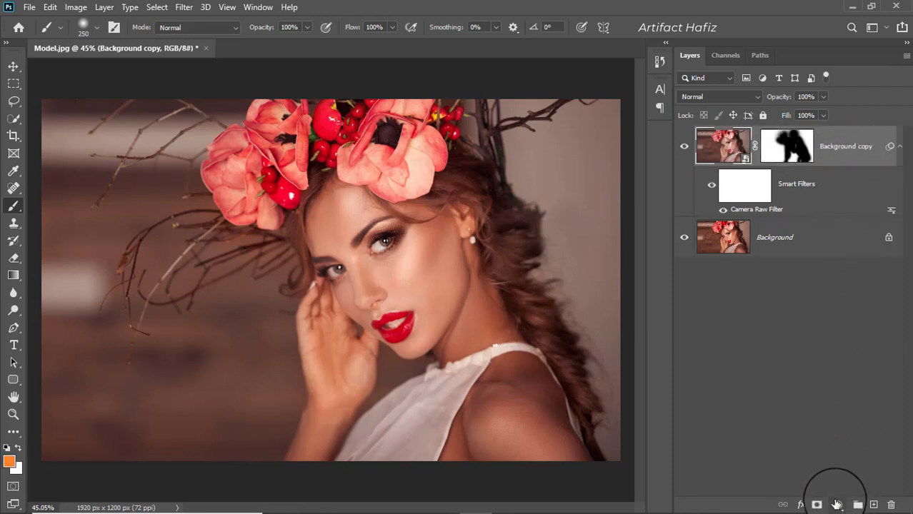
pyautogui.click(836, 505)
pyautogui.click(839, 426)
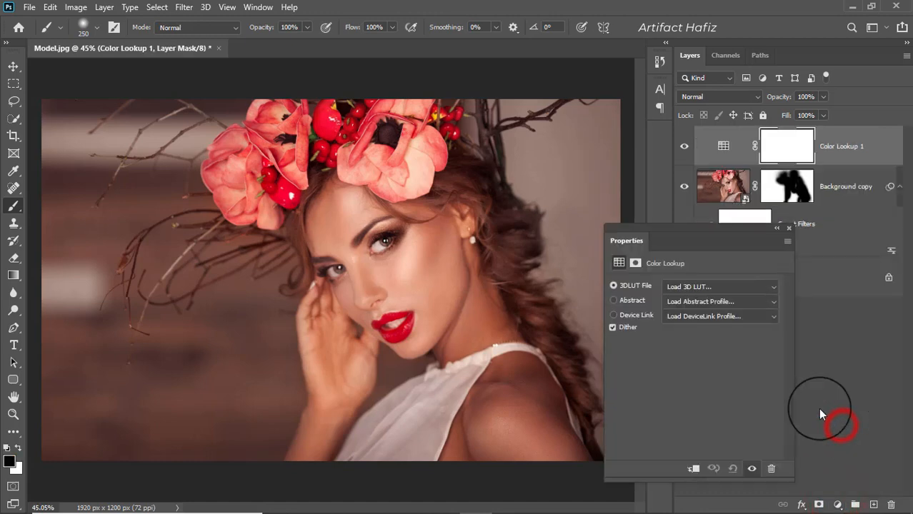
pyautogui.click(716, 294)
pyautogui.click(700, 100)
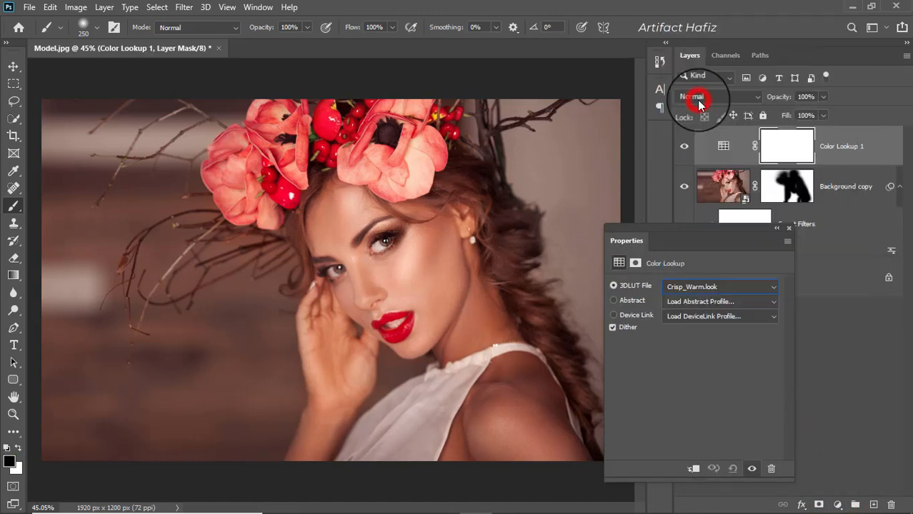
pyautogui.click(789, 228)
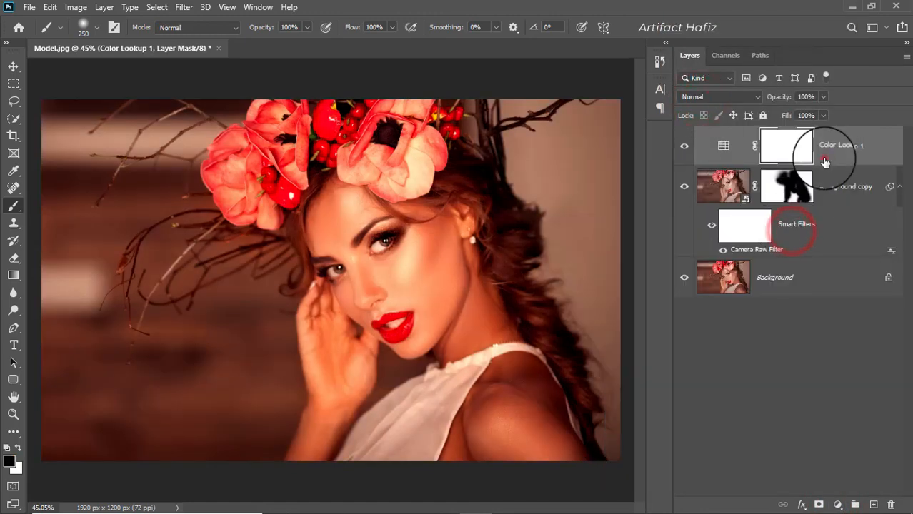
# Set the Color Lookup layer's blend mode to Luminosity and compare the image with and without it
pyautogui.click(825, 161)
pyautogui.click(751, 96)
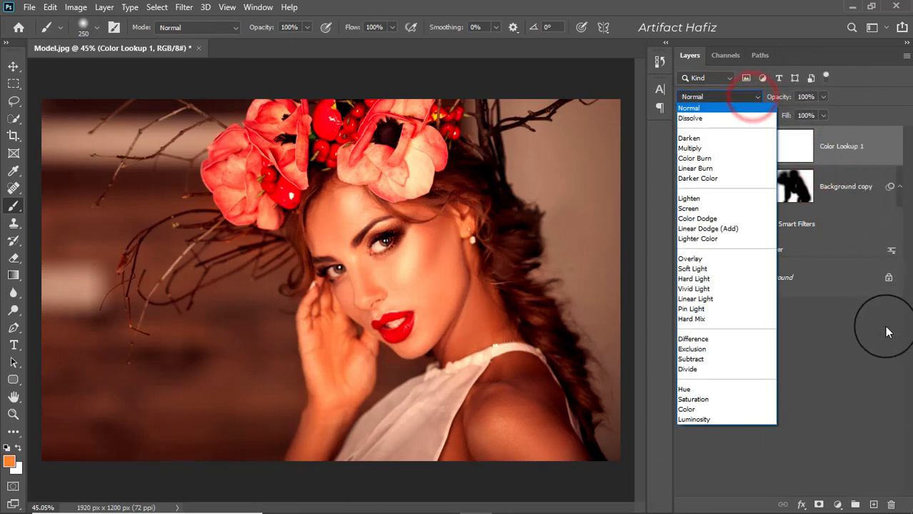
pyautogui.click(695, 419)
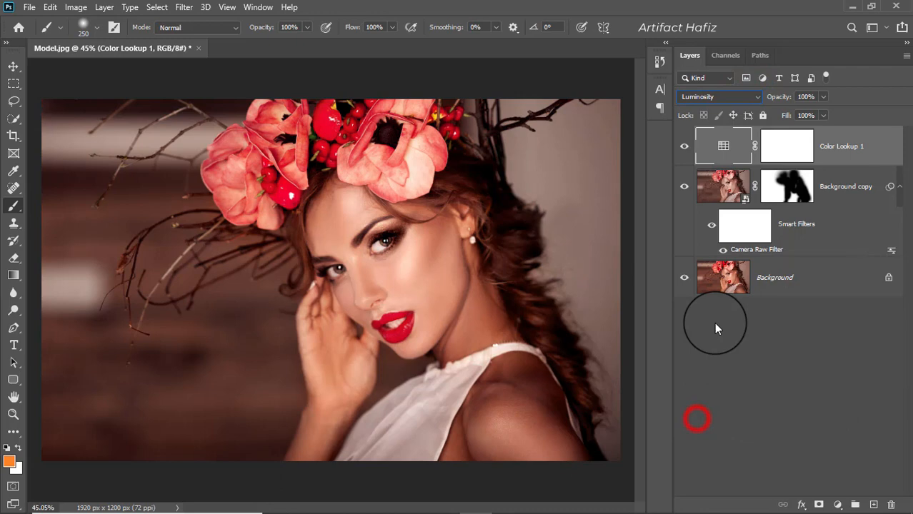
pyautogui.click(683, 146)
pyautogui.click(683, 147)
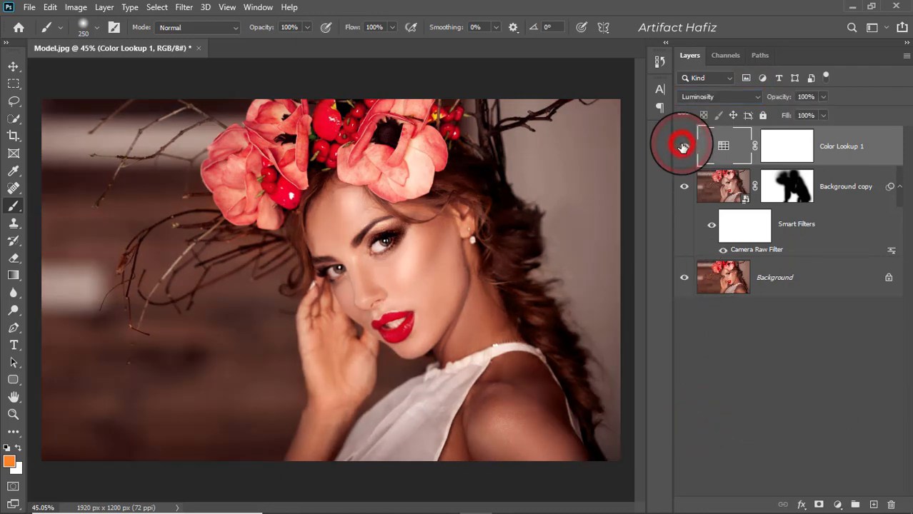
# Set the Color Lookup layer's opacity to 15%
pyautogui.click(851, 153)
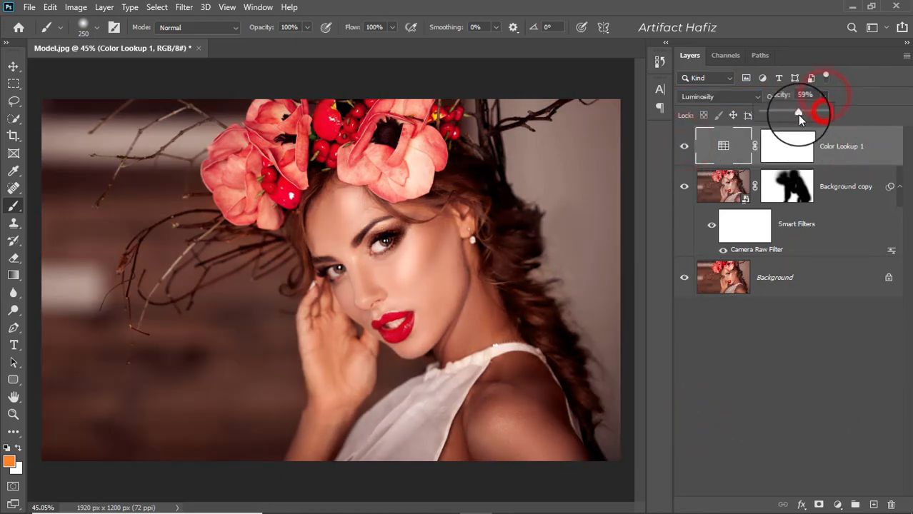
pyautogui.moveTo(798, 114); pyautogui.dragTo(770, 115)
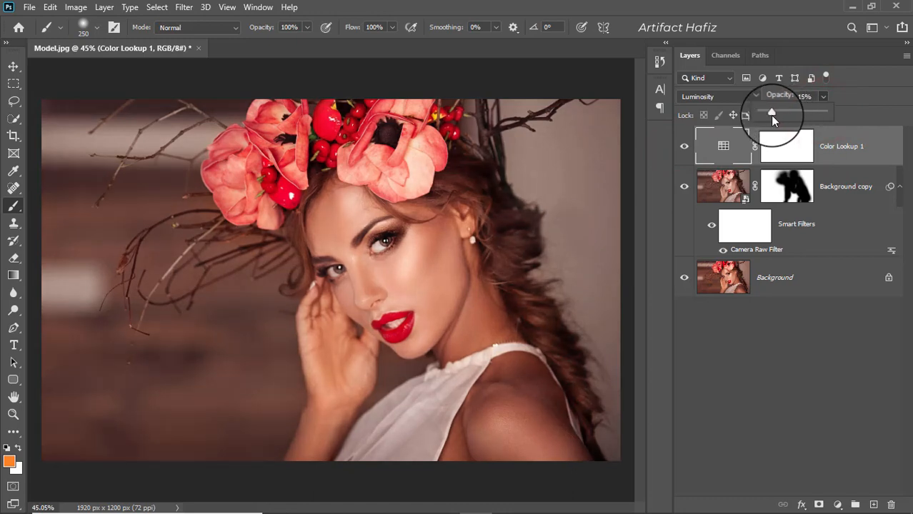
pyautogui.click(858, 149)
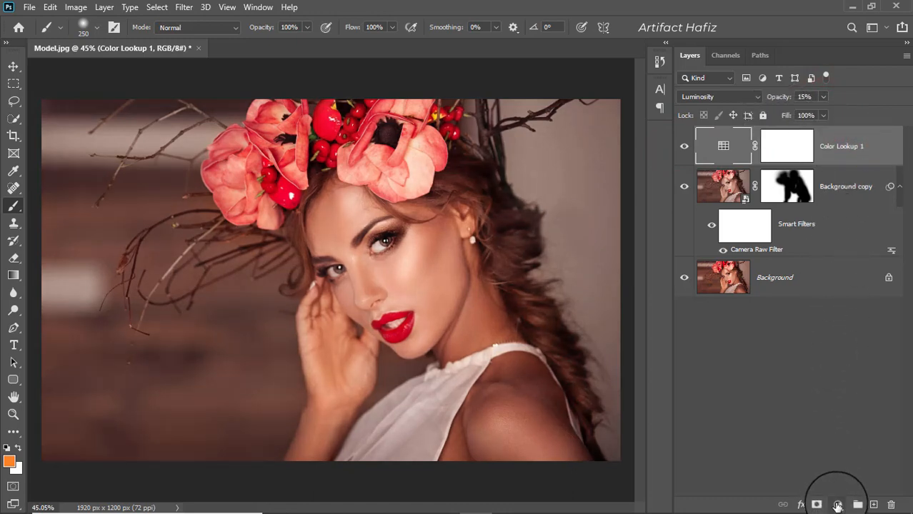
# Add a Curves adjustment layer with a gentle S-curve on RGB, lowering the shadows and raising the highlights
pyautogui.click(838, 505)
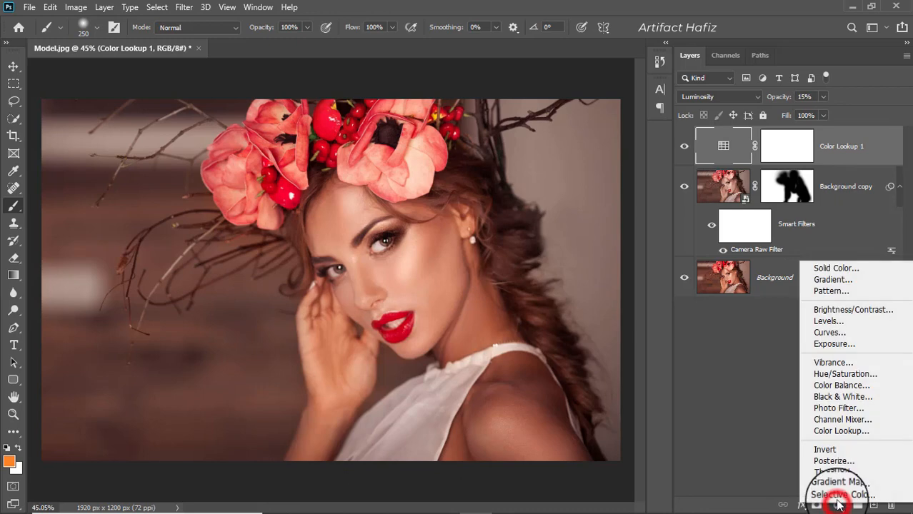
pyautogui.click(828, 332)
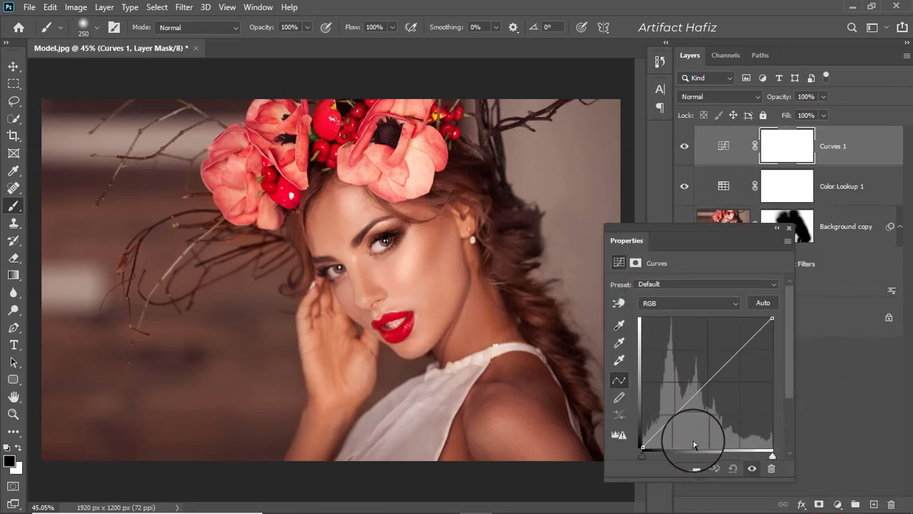
pyautogui.moveTo(672, 418); pyautogui.dragTo(680, 420)
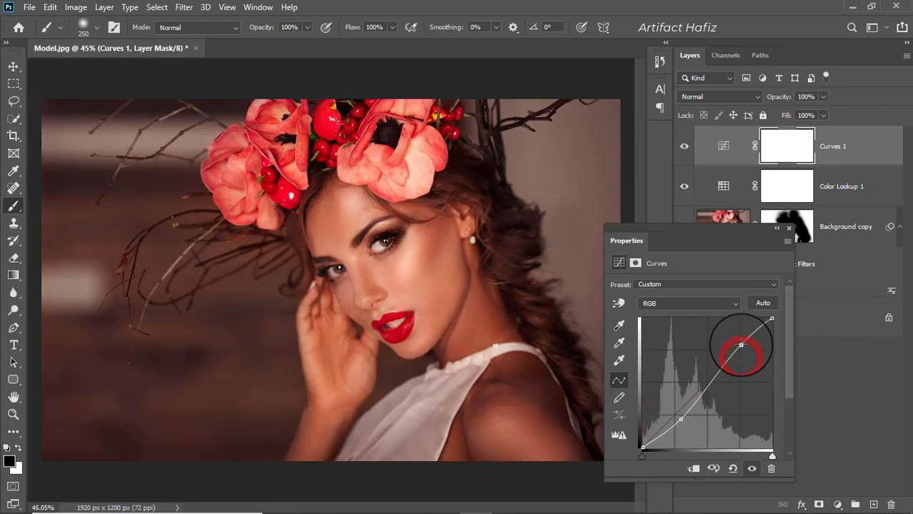
pyautogui.moveTo(741, 345); pyautogui.dragTo(740, 344)
pyautogui.click(678, 417)
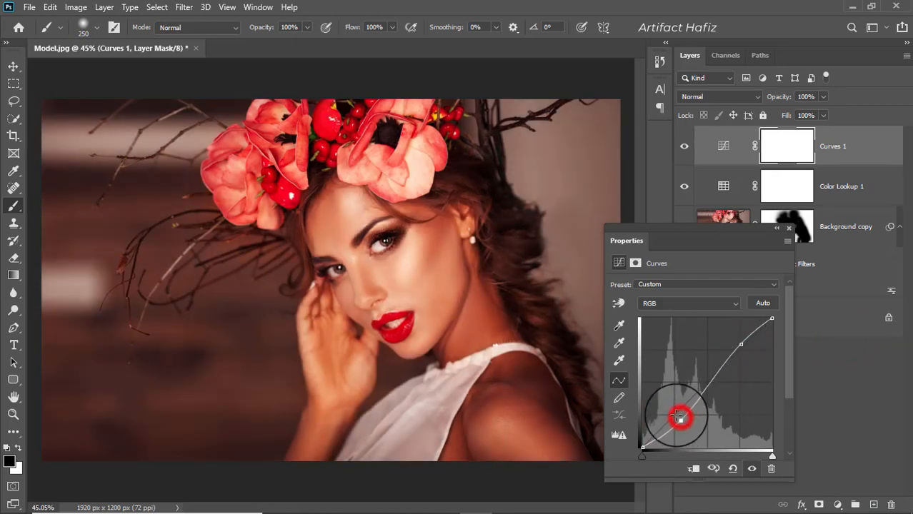
pyautogui.moveTo(679, 419); pyautogui.dragTo(677, 415)
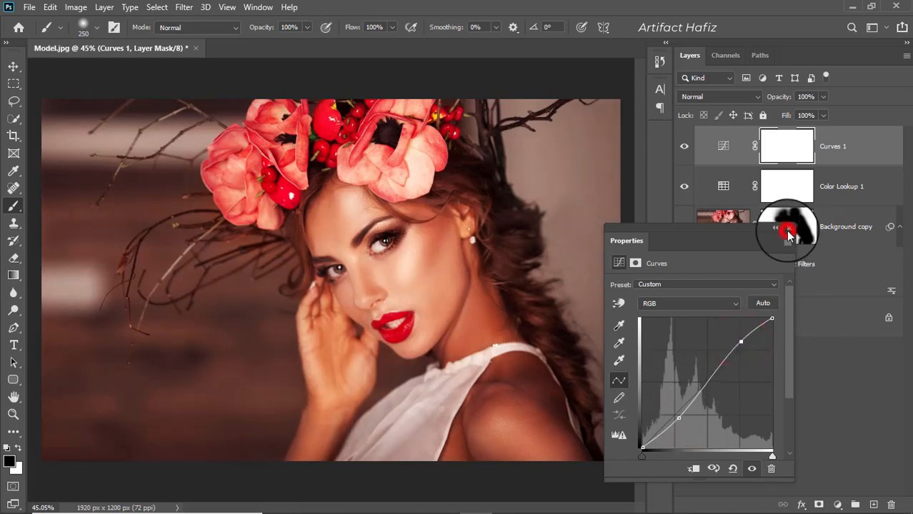
pyautogui.click(788, 231)
# Set the Curves 1 layer's blend mode to Luminosity and compare the image with and without the layer
pyautogui.click(856, 148)
pyautogui.click(729, 97)
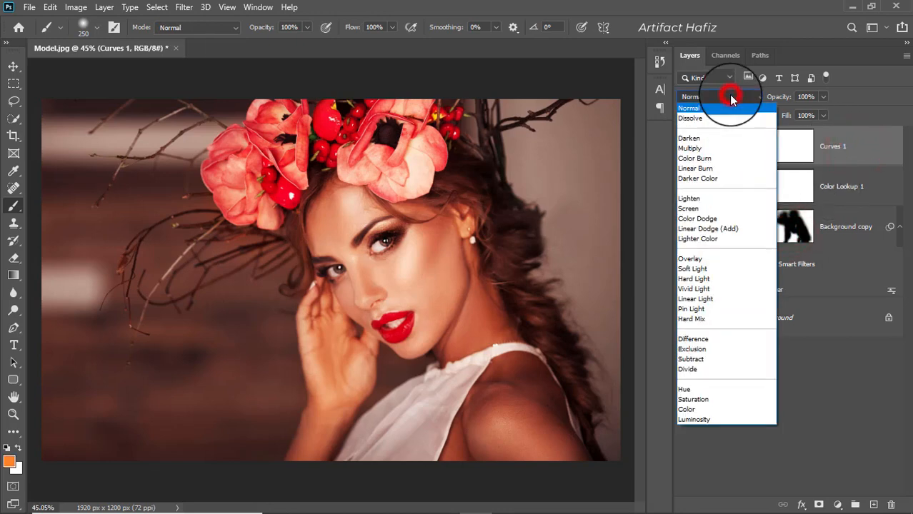
pyautogui.click(736, 418)
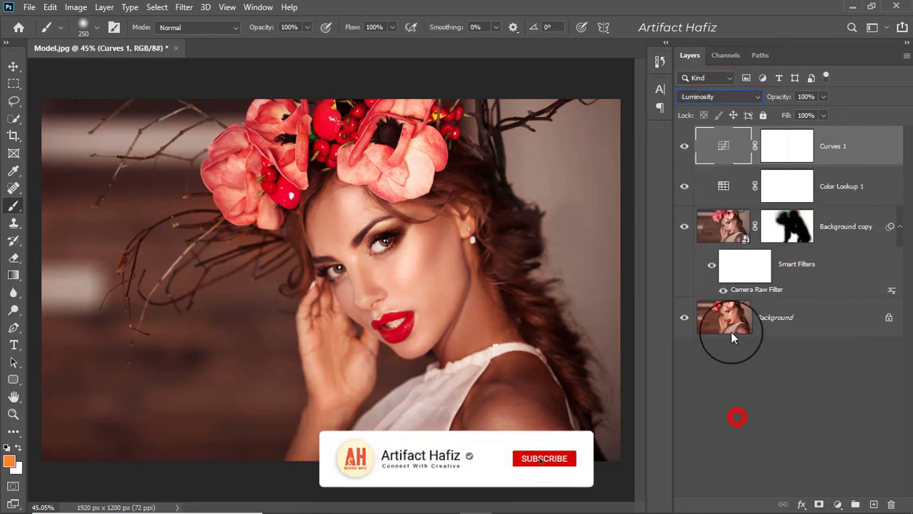
pyautogui.click(684, 146)
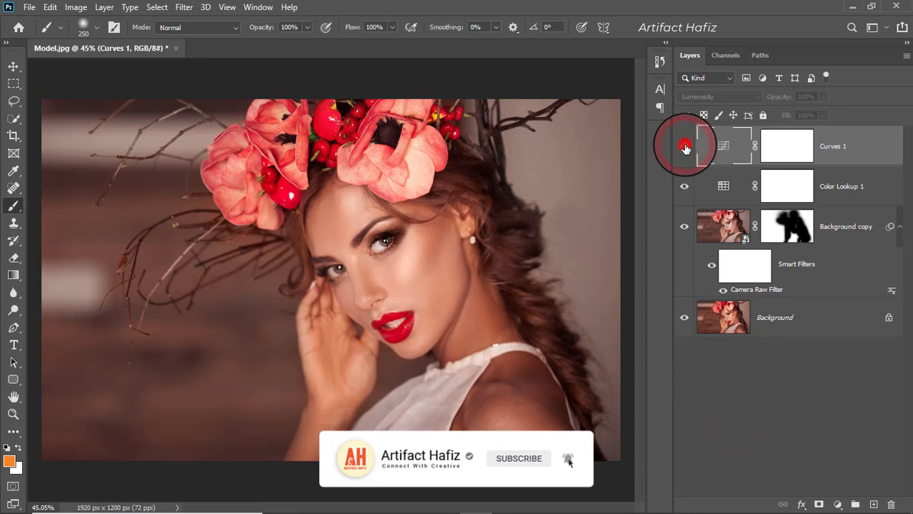
pyautogui.click(684, 147)
# Set the Curves 1 layer's opacity to 52%
pyautogui.click(835, 150)
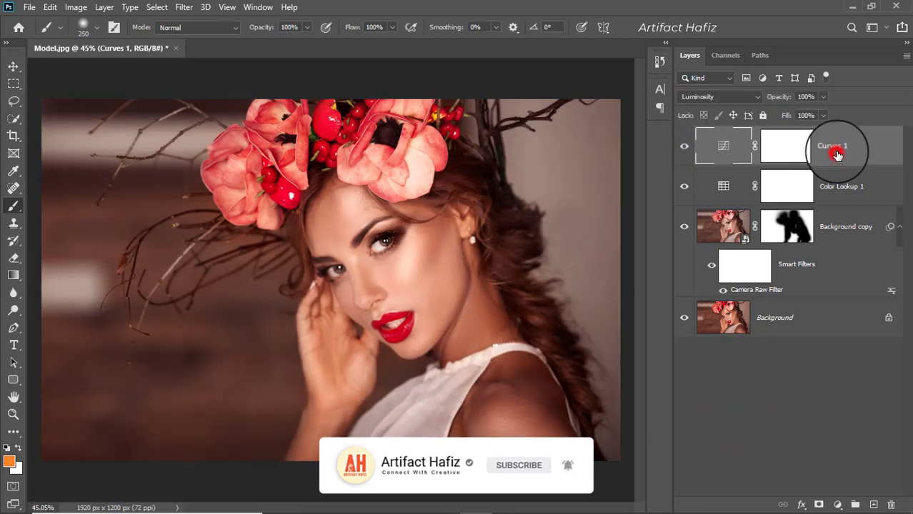
pyautogui.click(823, 96)
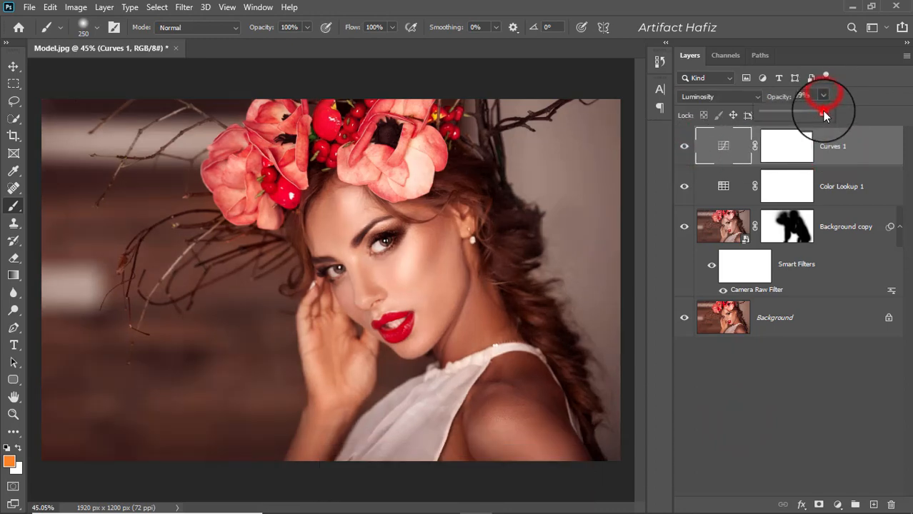
pyautogui.moveTo(822, 113); pyautogui.dragTo(801, 118)
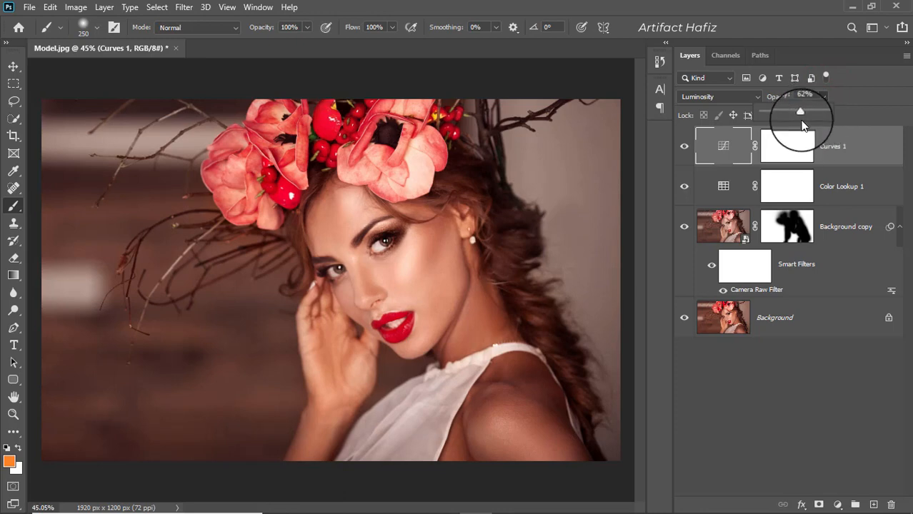
pyautogui.moveTo(798, 112)
pyautogui.mouseDown()
pyautogui.moveTo(778, 115)
pyautogui.moveTo(795, 117)
pyautogui.mouseUp()
pyautogui.click(862, 149)
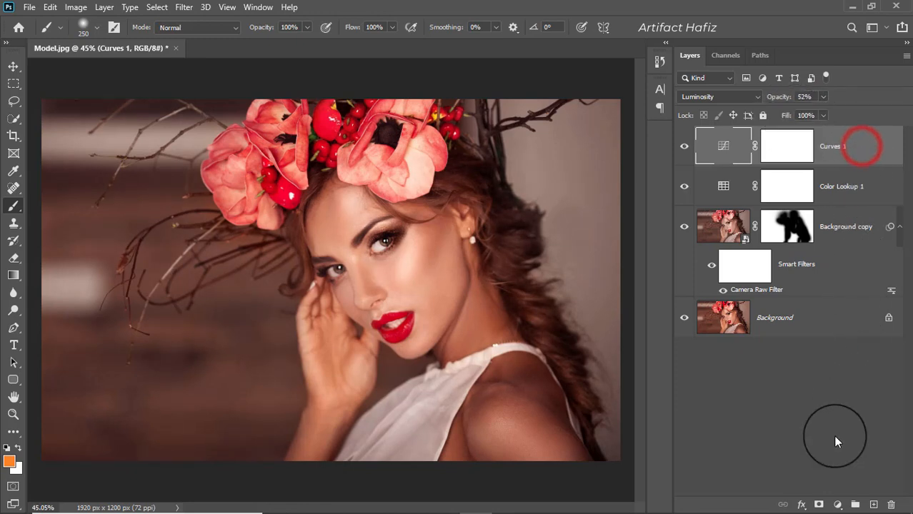
# Add a Levels adjustment layer above Curves 1 with the black input at 2 and the white input at 247
pyautogui.click(833, 146)
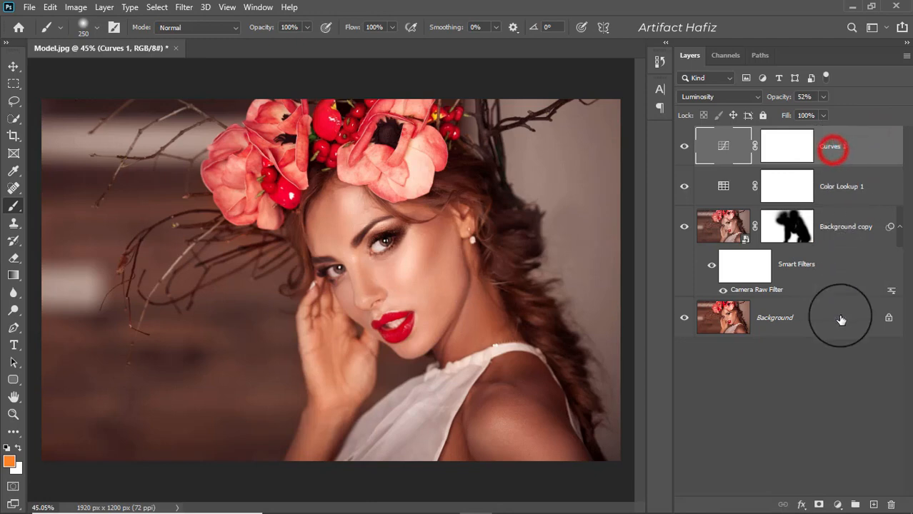
pyautogui.click(838, 504)
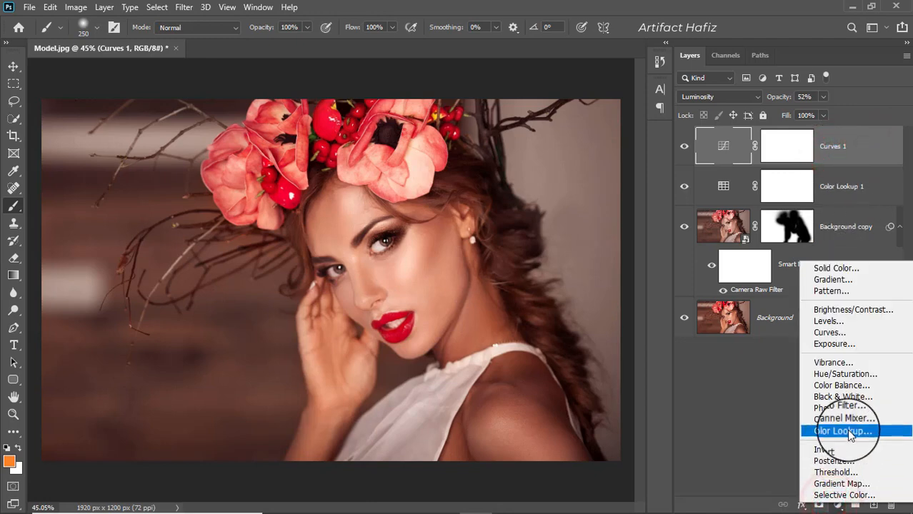
pyautogui.click(840, 321)
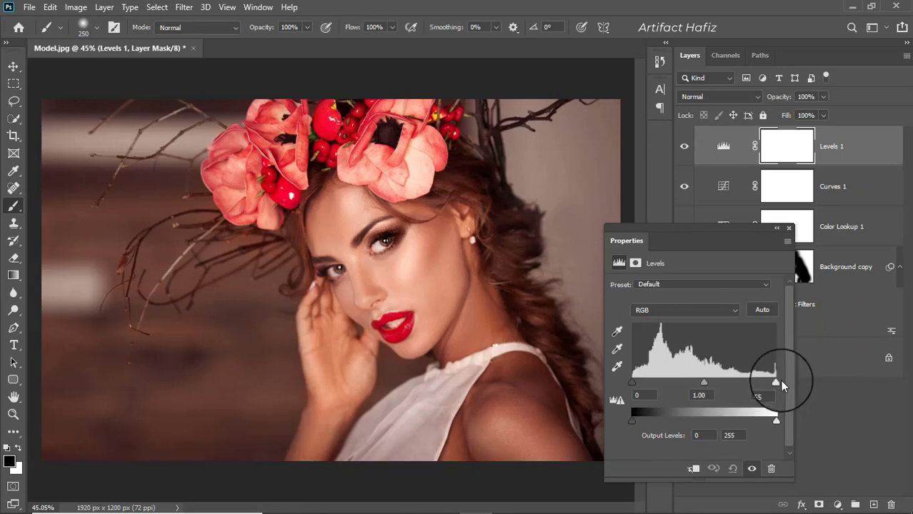
pyautogui.moveTo(775, 386); pyautogui.dragTo(771, 387)
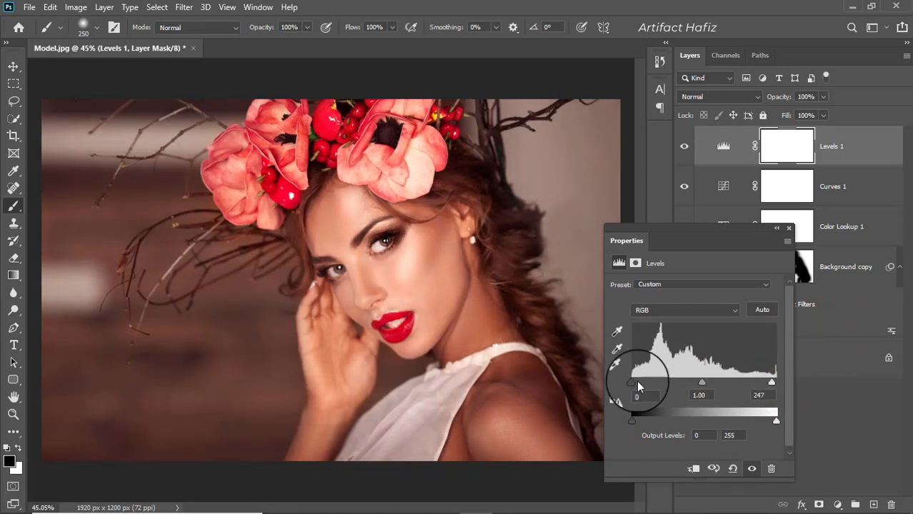
pyautogui.moveTo(634, 387); pyautogui.dragTo(635, 387)
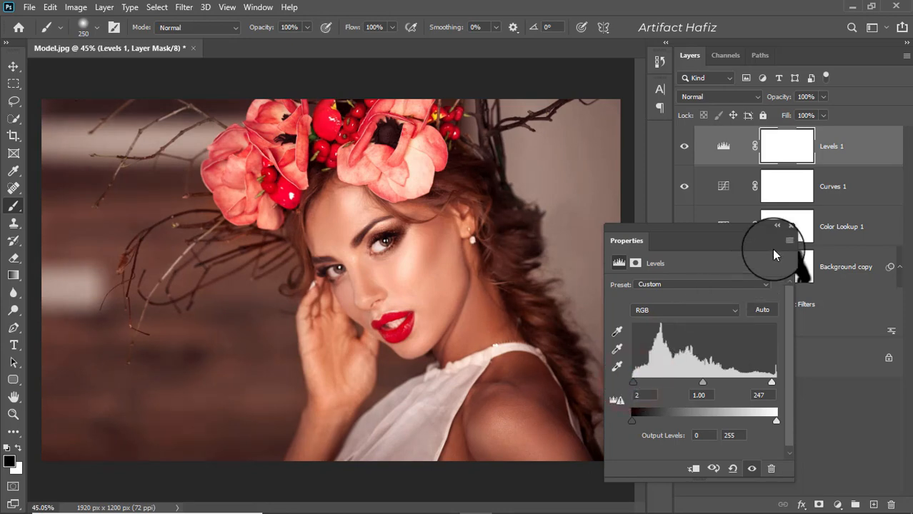
pyautogui.click(789, 228)
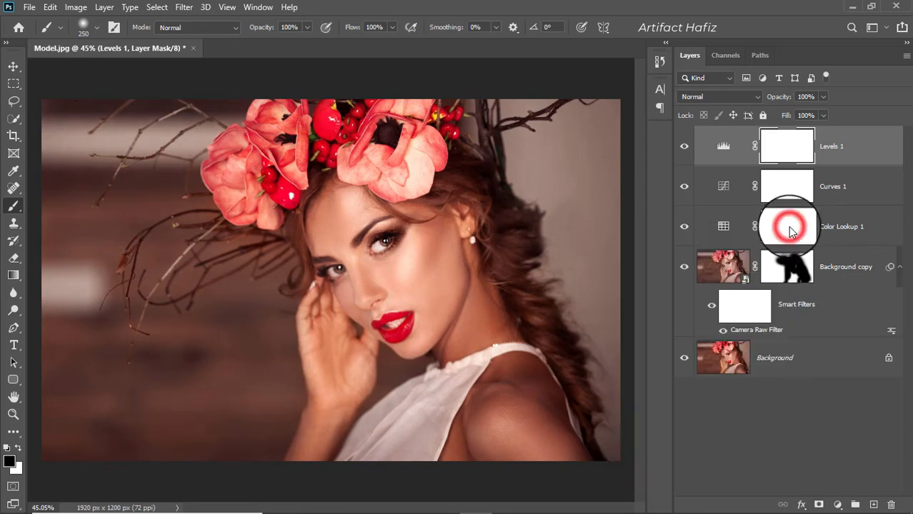
# Stamp all visible layers into a new layer above Levels 1 and convert it for smart filters
pyautogui.click(830, 143)
pyautogui.hotkey('ctrl', 'alt', 'shift', 'e')
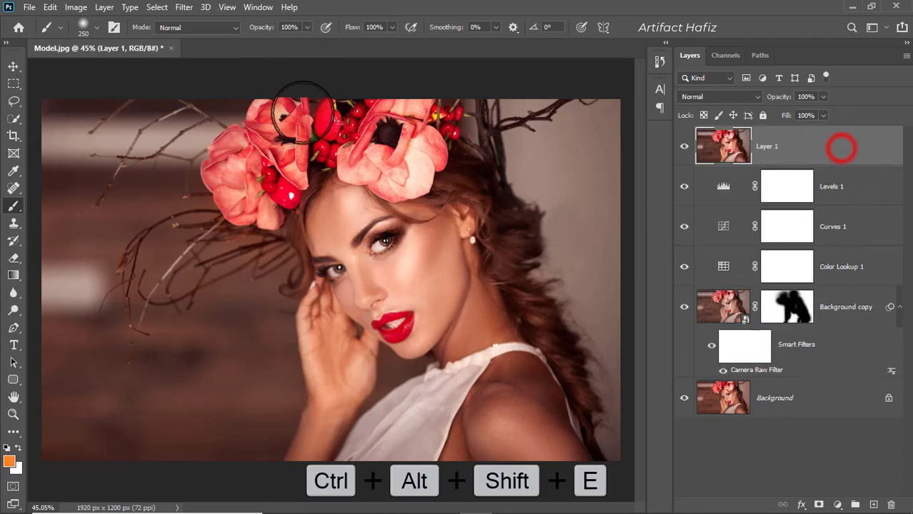
pyautogui.click(183, 7)
pyautogui.click(194, 43)
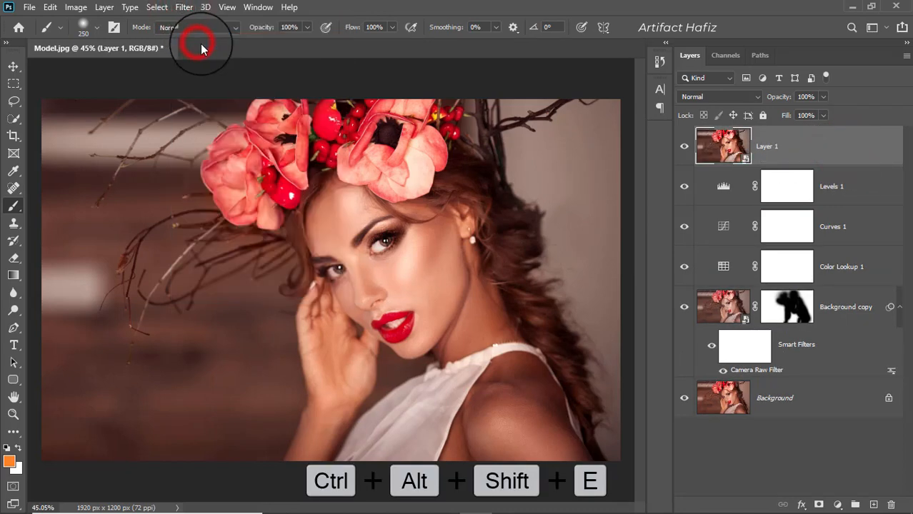
# Open the Camera Raw Filter on Layer 1, cool the Temperature slightly and set Tint to +6
pyautogui.click(196, 10)
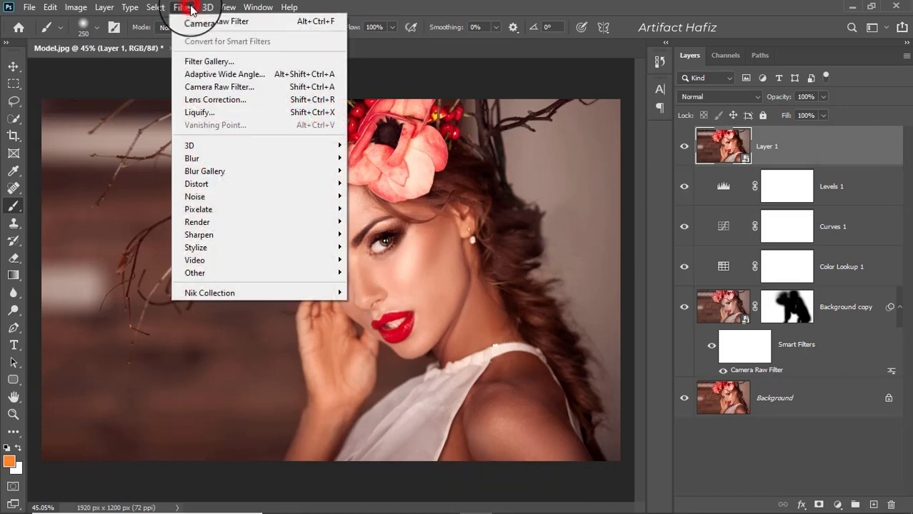
pyautogui.click(219, 84)
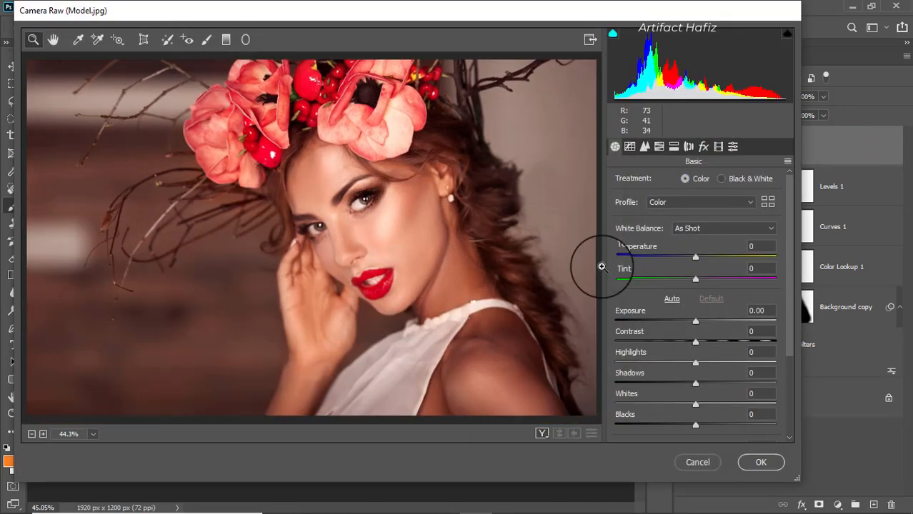
pyautogui.scroll(-1, 686, 294)
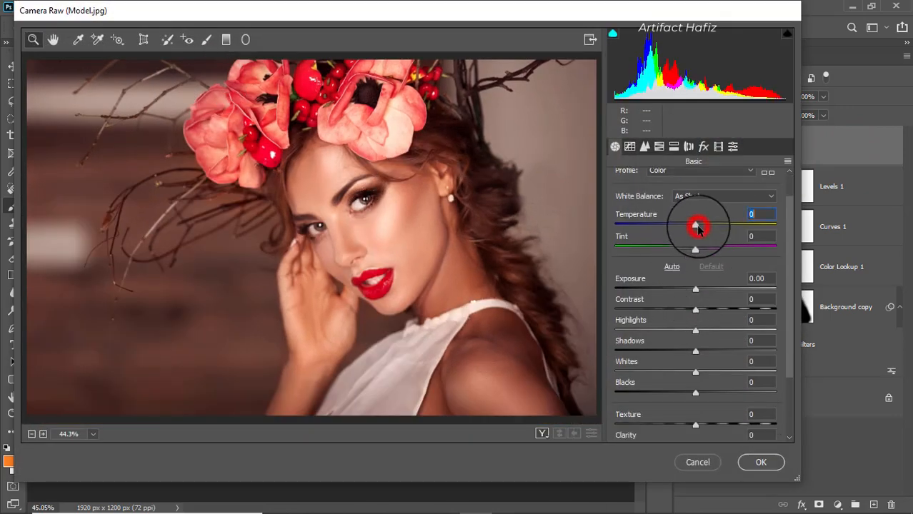
pyautogui.moveTo(698, 226)
pyautogui.mouseDown()
pyautogui.moveTo(686, 226)
pyautogui.moveTo(701, 247)
pyautogui.moveTo(687, 226)
pyautogui.mouseUp()
# Set Whites to +23 and Highlights to -15 in the Basic adjustments
pyautogui.scroll(-3, 695, 244)
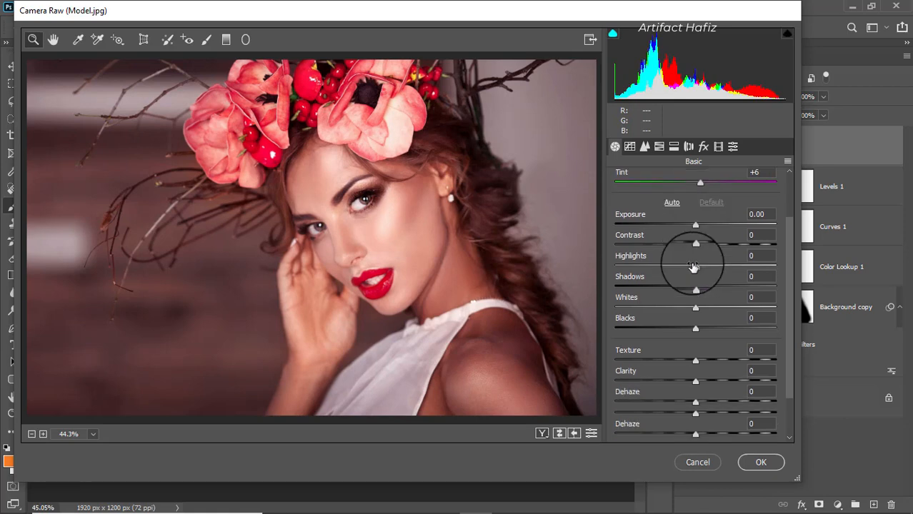
pyautogui.moveTo(696, 308); pyautogui.dragTo(714, 307)
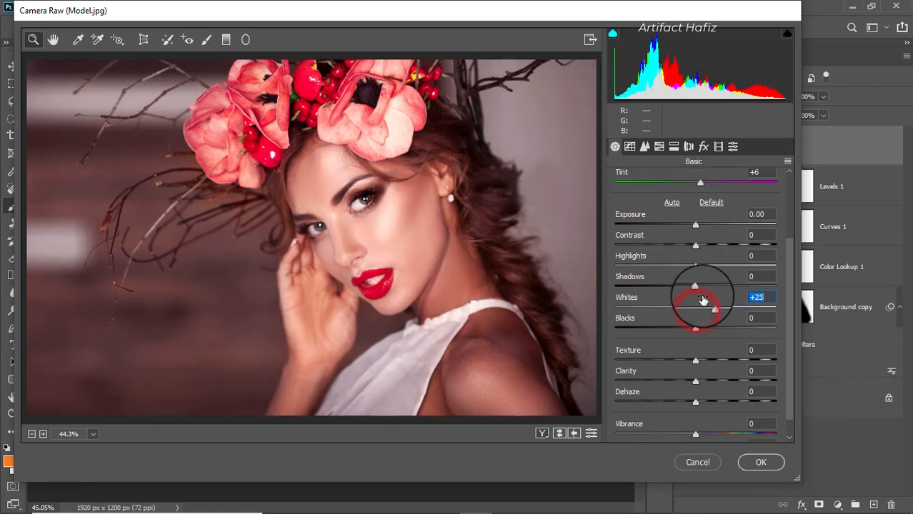
pyautogui.moveTo(694, 267); pyautogui.dragTo(684, 268)
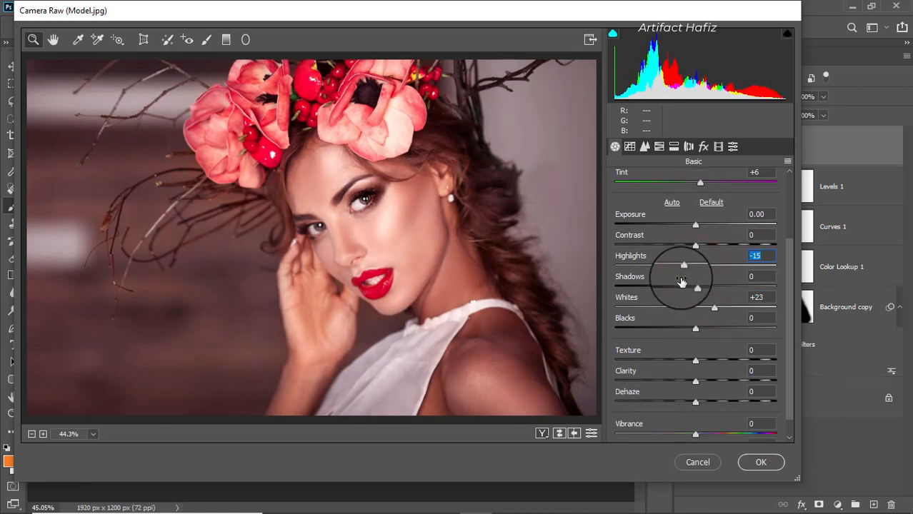
# Try a stronger Clarity, then settle it at +6
pyautogui.scroll(-1, 698, 353)
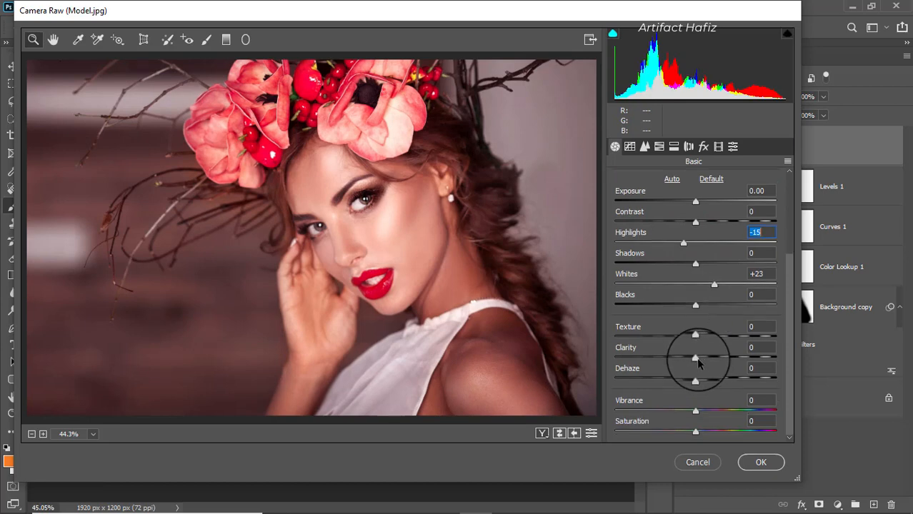
pyautogui.moveTo(703, 360); pyautogui.dragTo(712, 359)
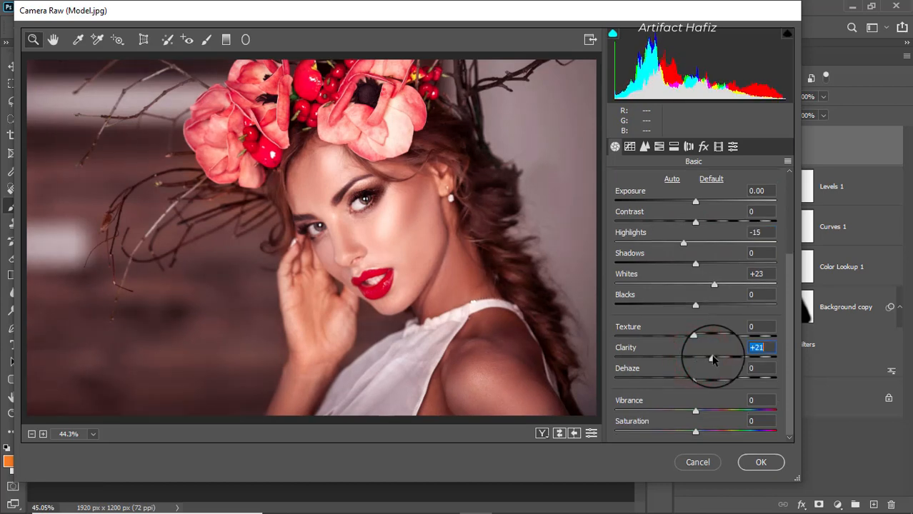
pyautogui.moveTo(712, 357); pyautogui.dragTo(698, 368)
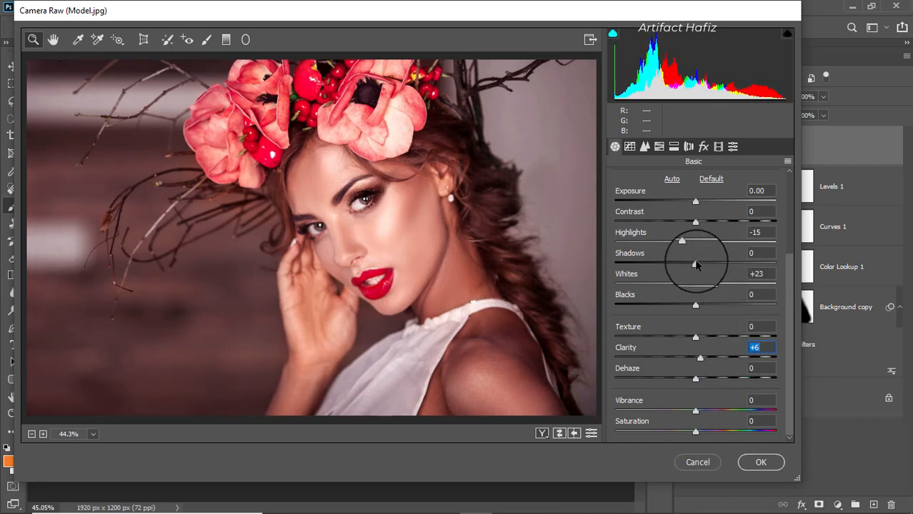
# Set Shadows to +28 and Blacks to -8 in the Basic adjustments
pyautogui.scroll(2, 700, 371)
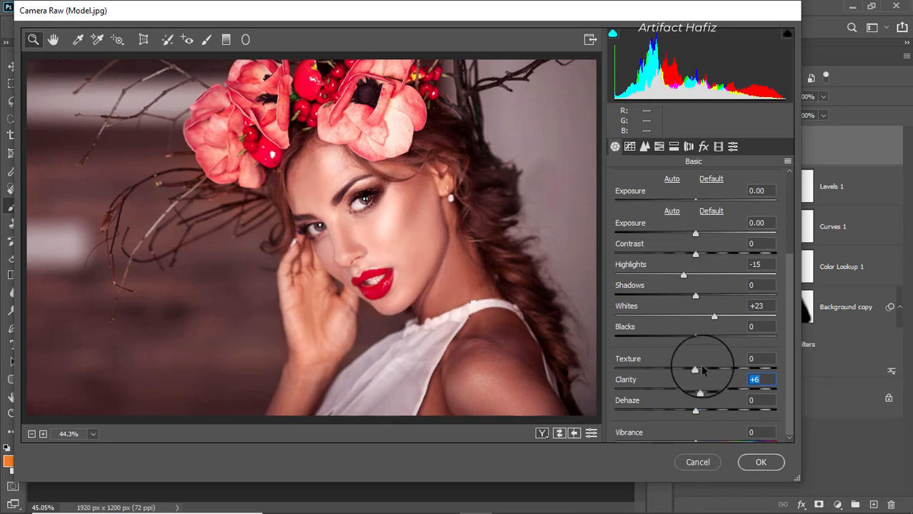
pyautogui.moveTo(696, 299); pyautogui.dragTo(718, 298)
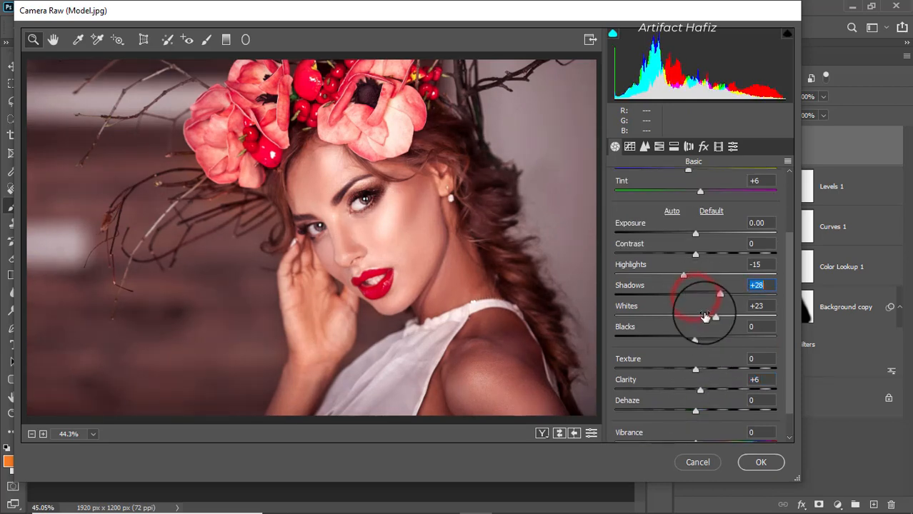
pyautogui.moveTo(691, 341); pyautogui.dragTo(685, 343)
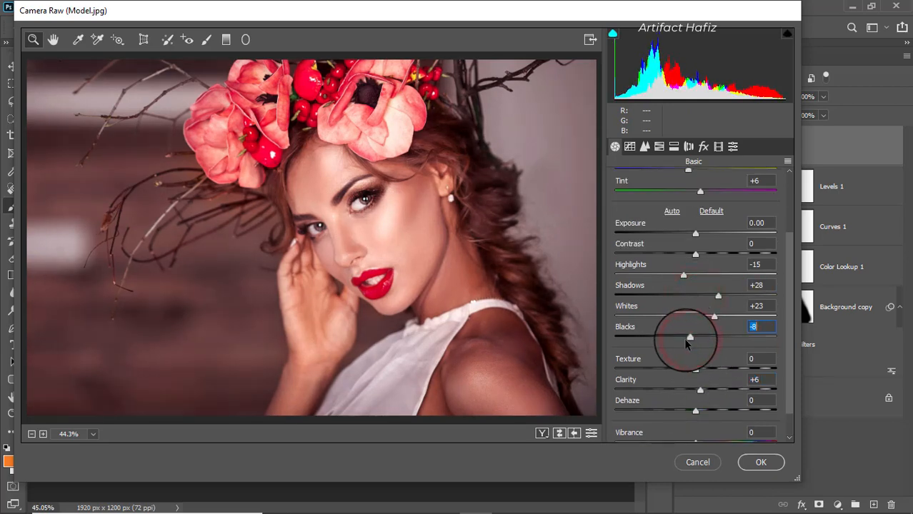
# In the HSL Adjustments, set Reds to saturation +6 and luminance +19, and Yellows to saturation -11
pyautogui.click(657, 147)
pyautogui.click(663, 184)
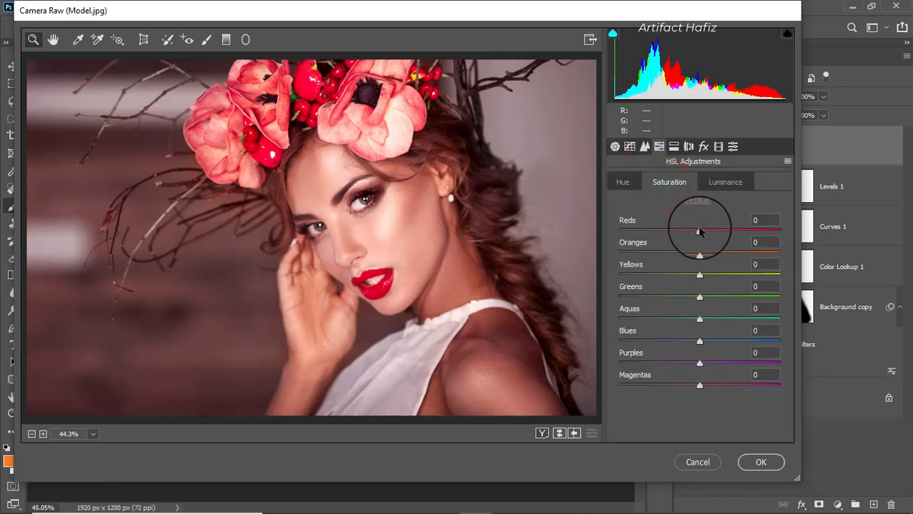
pyautogui.moveTo(699, 231)
pyautogui.mouseDown()
pyautogui.moveTo(727, 234)
pyautogui.moveTo(670, 234)
pyautogui.moveTo(700, 241)
pyautogui.moveTo(725, 232)
pyautogui.moveTo(693, 232)
pyautogui.moveTo(714, 237)
pyautogui.mouseUp()
pyautogui.click(725, 182)
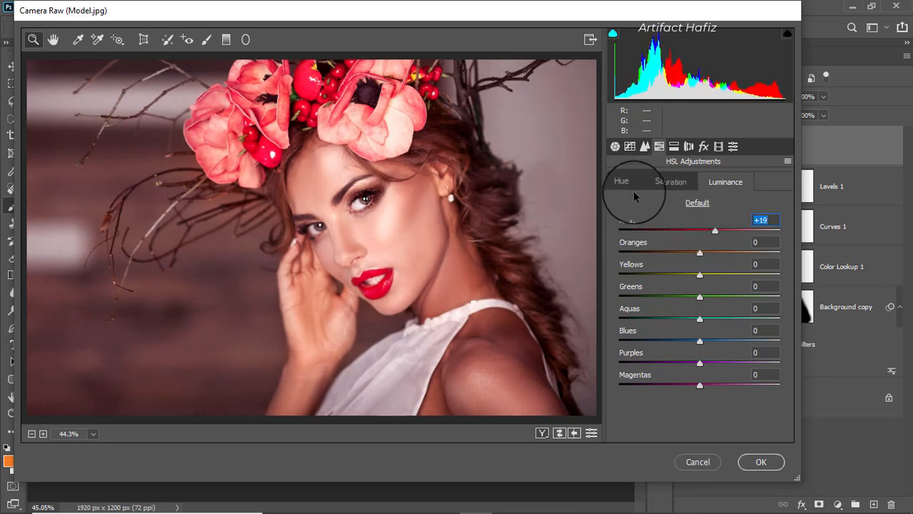
pyautogui.moveTo(699, 275)
pyautogui.mouseDown()
pyautogui.moveTo(657, 276)
pyautogui.moveTo(713, 276)
pyautogui.moveTo(645, 277)
pyautogui.moveTo(758, 276)
pyautogui.moveTo(693, 275)
pyautogui.moveTo(690, 284)
pyautogui.mouseUp()
pyautogui.click(667, 180)
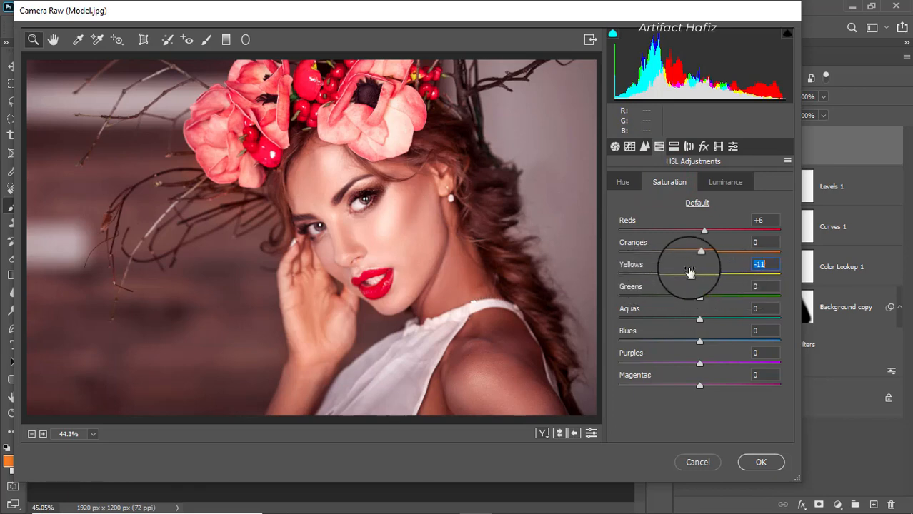
# Set the Sharpening Amount to 1 in the Detail adjustments
pyautogui.click(645, 146)
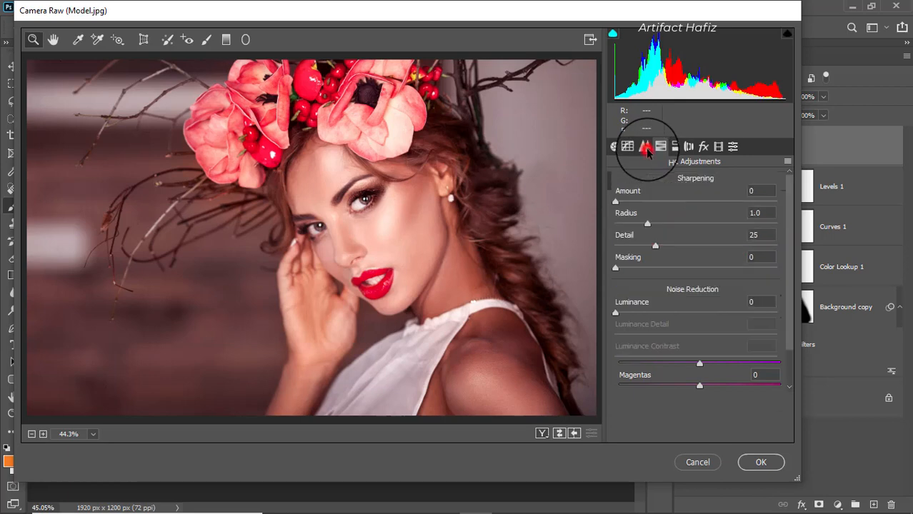
pyautogui.click(626, 203)
pyautogui.moveTo(626, 203)
pyautogui.mouseDown()
pyautogui.moveTo(617, 200)
pyautogui.moveTo(620, 210)
pyautogui.mouseUp()
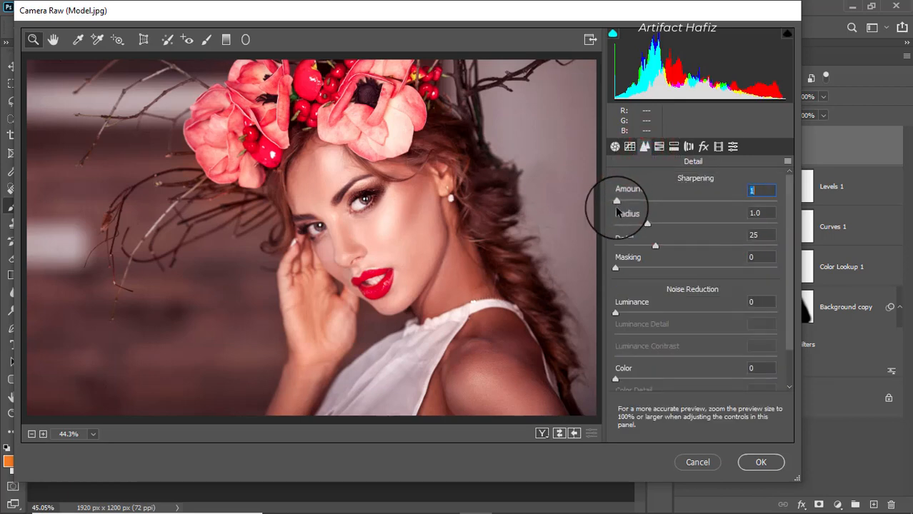
# In Split Toning, tint the shadows with hue 215 at saturation 5
pyautogui.click(674, 146)
pyautogui.moveTo(619, 325); pyautogui.dragTo(687, 325)
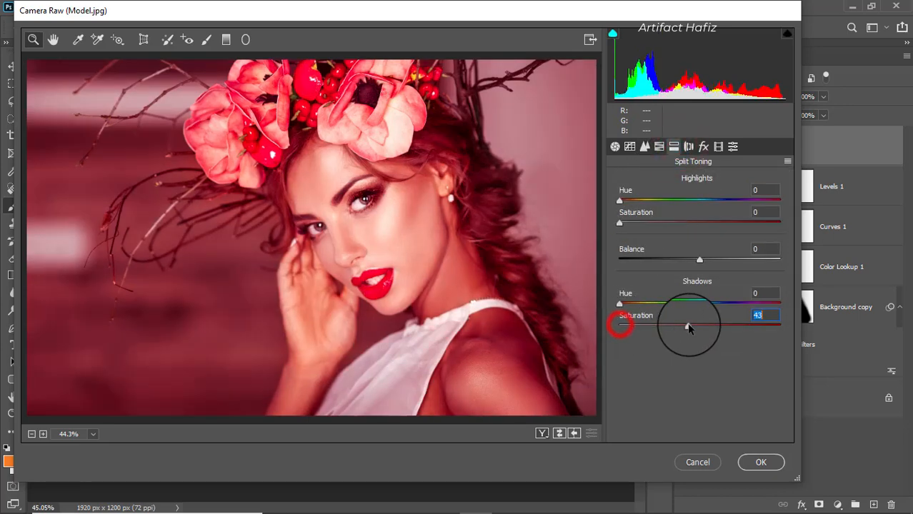
pyautogui.moveTo(619, 303); pyautogui.dragTo(628, 330)
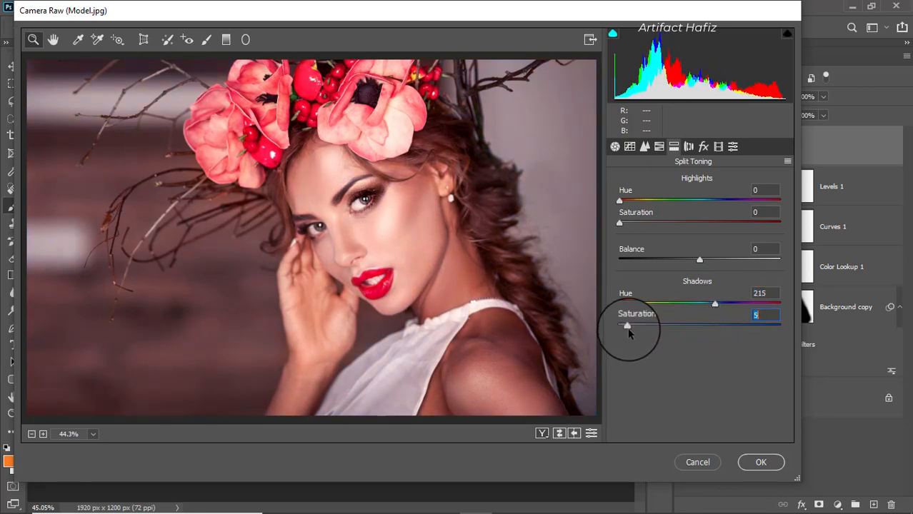
# In Split Toning, tint the highlights with hue 314 at saturation 7
pyautogui.moveTo(621, 223); pyautogui.dragTo(662, 223)
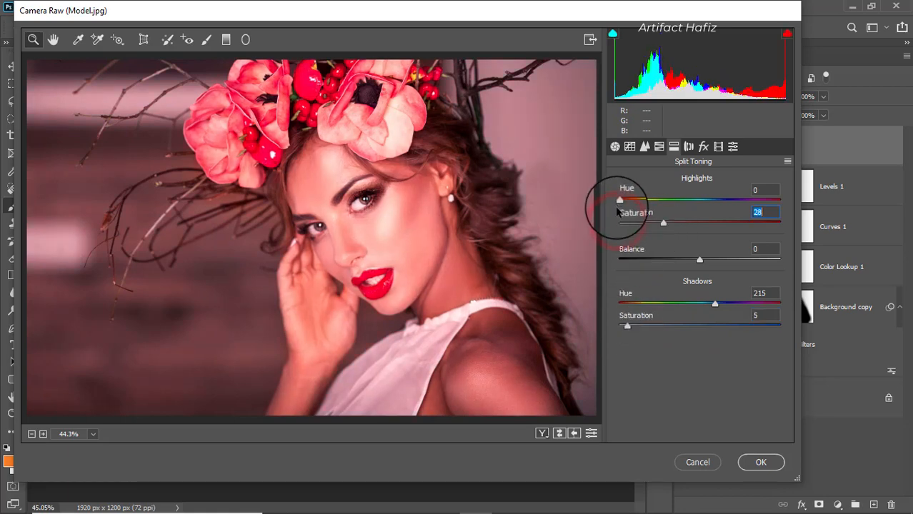
pyautogui.moveTo(620, 200); pyautogui.dragTo(728, 207)
pyautogui.moveTo(664, 223); pyautogui.dragTo(629, 226)
pyautogui.moveTo(727, 203); pyautogui.dragTo(763, 203)
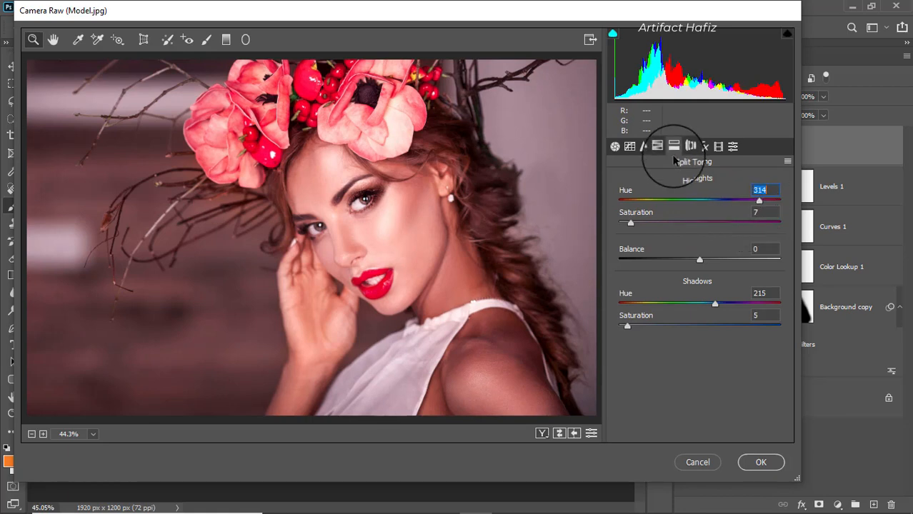
# In Calibration, set Red Primary hue to -7 and Green Primary hue to +6, raise Blue Primary hue slightly, and apply the Camera Raw filter
pyautogui.click(720, 146)
pyautogui.moveTo(698, 275)
pyautogui.mouseDown()
pyautogui.moveTo(674, 284)
pyautogui.moveTo(692, 281)
pyautogui.mouseUp()
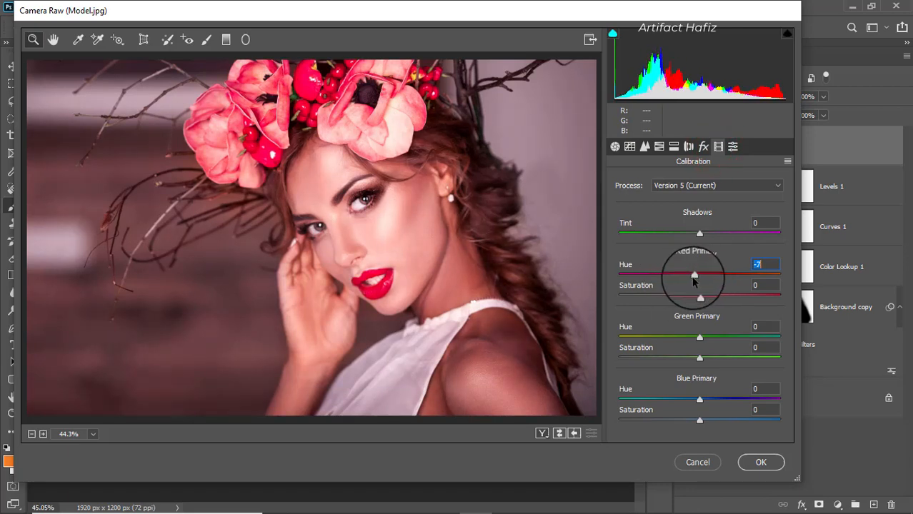
pyautogui.moveTo(699, 337)
pyautogui.mouseDown()
pyautogui.moveTo(750, 337)
pyautogui.moveTo(649, 343)
pyautogui.moveTo(706, 342)
pyautogui.mouseUp()
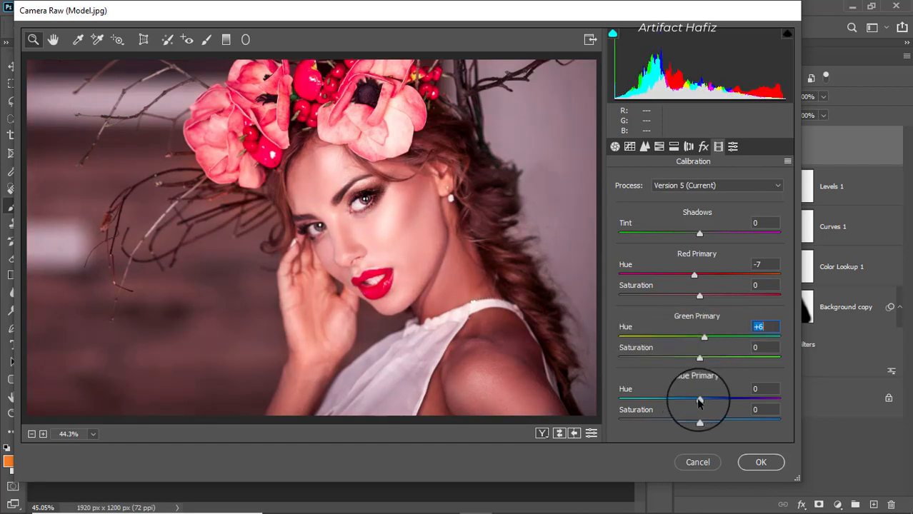
pyautogui.moveTo(699, 399)
pyautogui.mouseDown()
pyautogui.moveTo(709, 404)
pyautogui.moveTo(686, 402)
pyautogui.moveTo(717, 405)
pyautogui.moveTo(704, 402)
pyautogui.mouseUp()
pyautogui.click(759, 462)
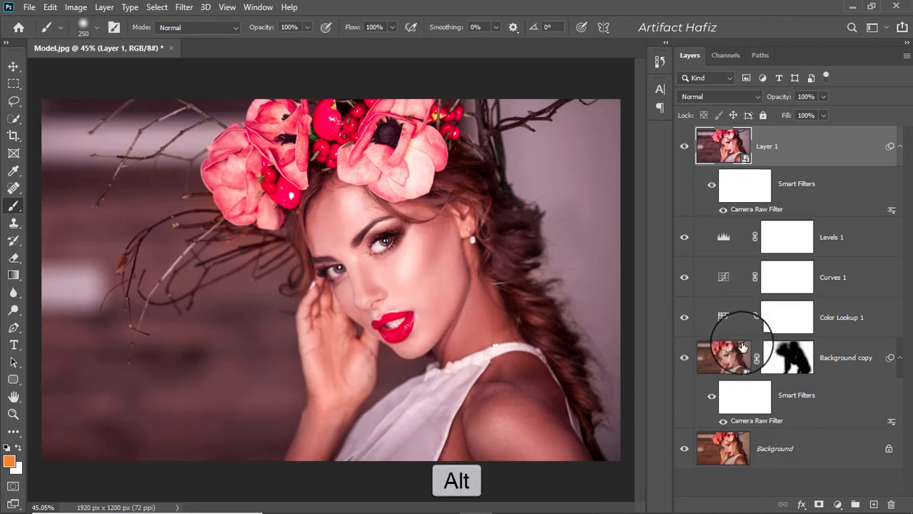
# Compare the graded portrait with the original by repeatedly hiding and showing all layers above Background
pyautogui.keyDown('alt'); pyautogui.click(685, 450); pyautogui.keyUp('alt')
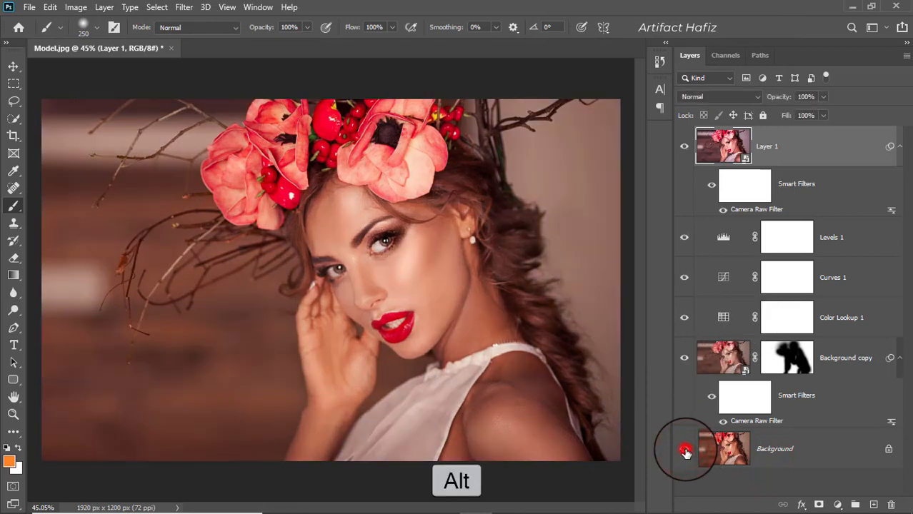
pyautogui.keyDown('alt'); pyautogui.click(685, 452); pyautogui.keyUp('alt')
pyautogui.keyDown('alt'); pyautogui.click(685, 451); pyautogui.keyUp('alt')
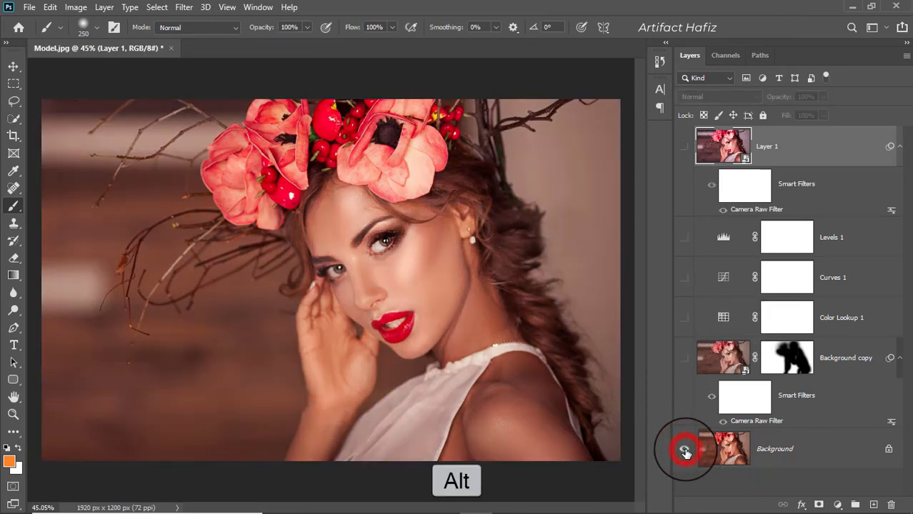
pyautogui.keyDown('alt'); pyautogui.click(685, 451); pyautogui.keyUp('alt')
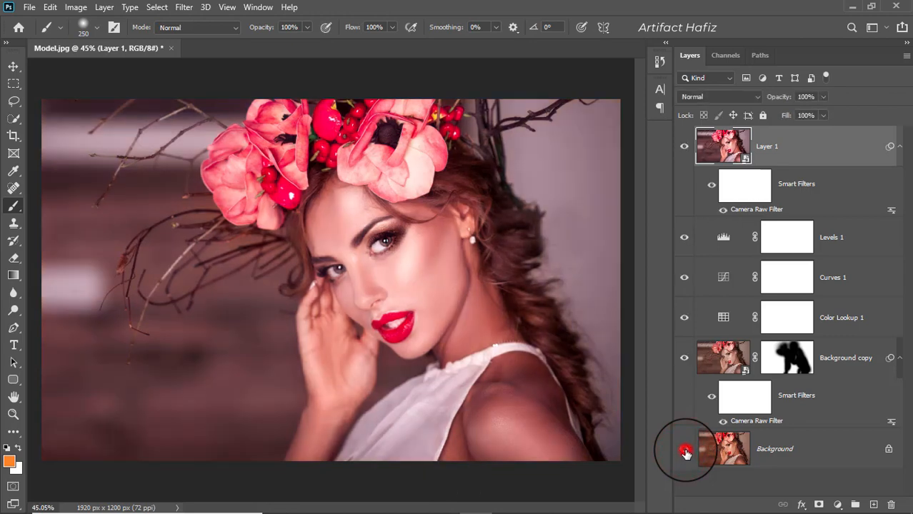
pyautogui.keyDown('alt'); pyautogui.click(685, 451); pyautogui.keyUp('alt')
pyautogui.keyDown('alt'); pyautogui.click(685, 453); pyautogui.keyUp('alt')
pyautogui.keyDown('alt'); pyautogui.click(685, 452); pyautogui.keyUp('alt')
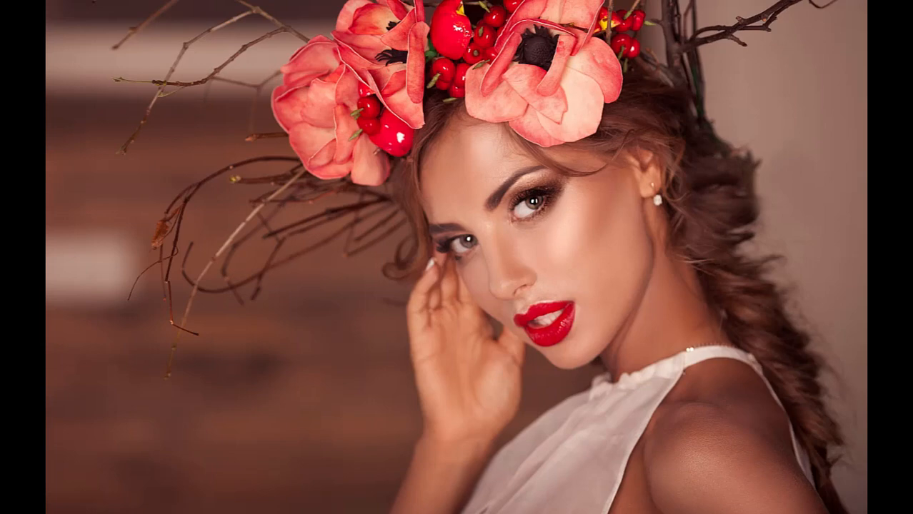